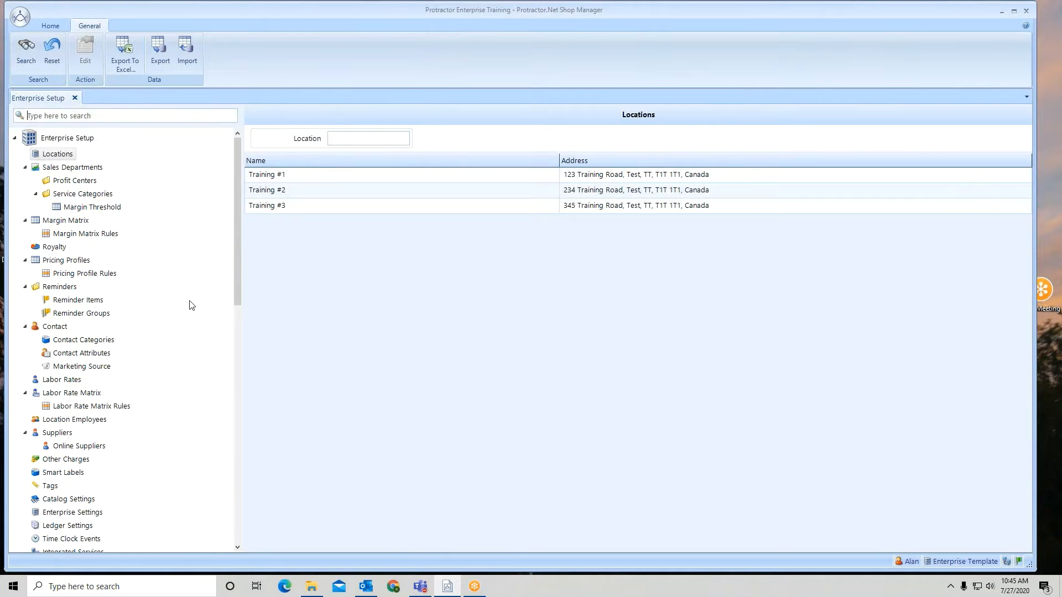
Step: Start a new labor rate matrix and set its labor rate to ($85.00) F - Fleet
{"action": "left_click", "coordinate": [71, 393]}
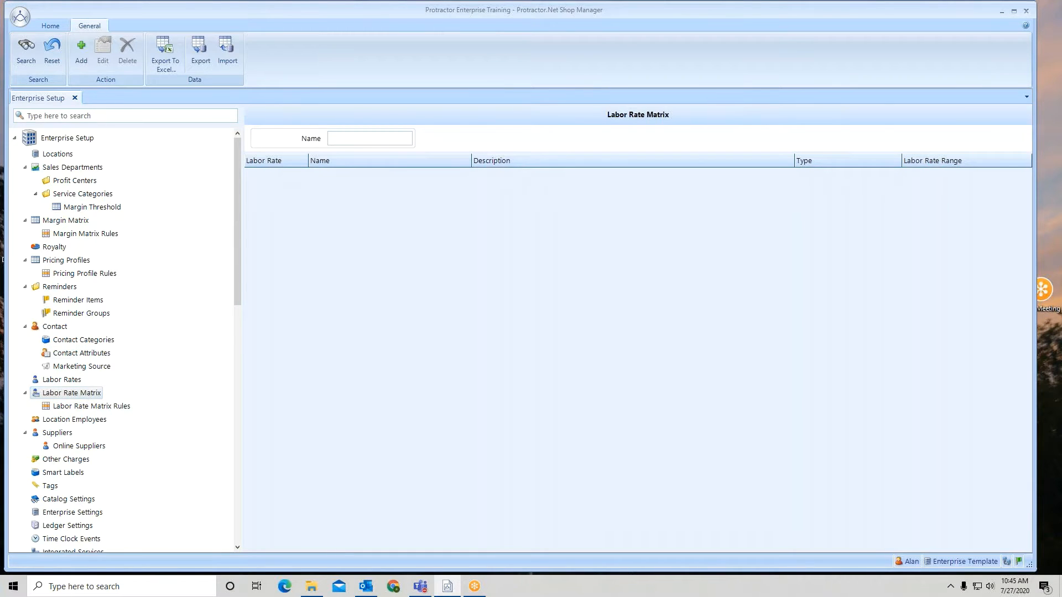
{"action": "left_click", "coordinate": [81, 59]}
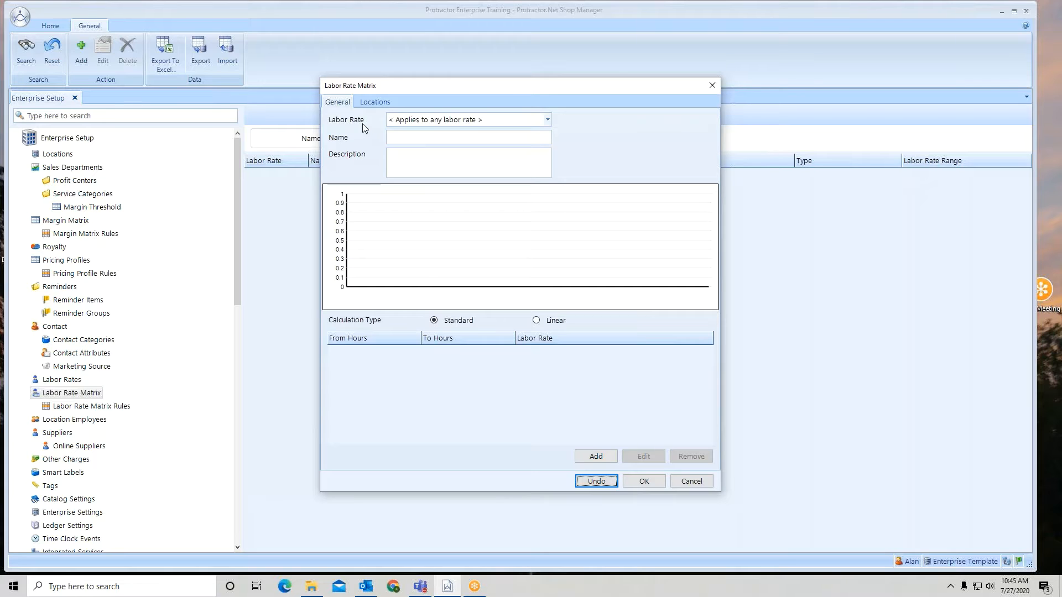
{"action": "left_click", "coordinate": [547, 119]}
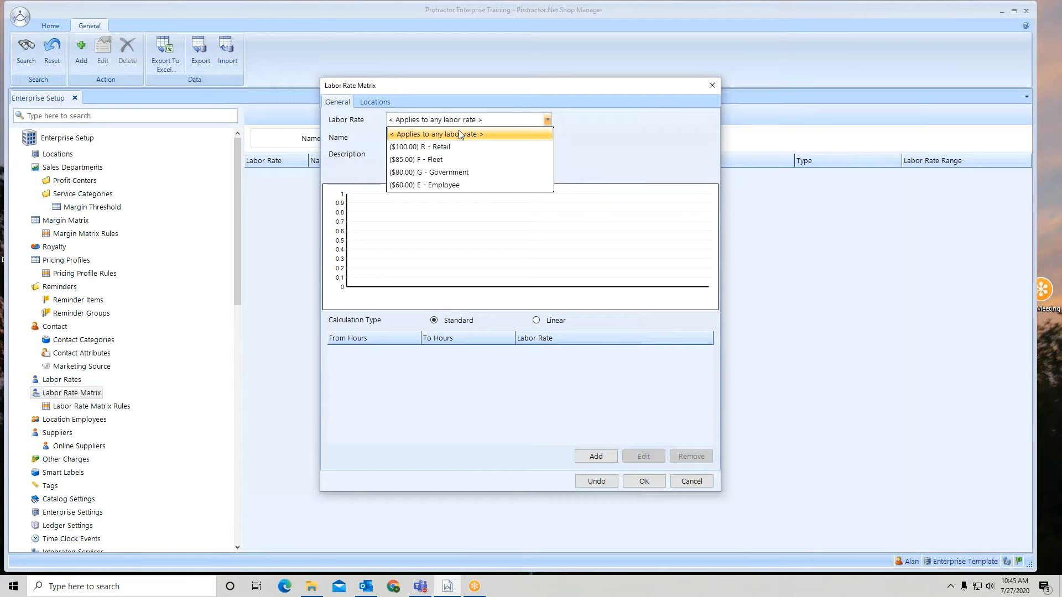
{"action": "left_click", "coordinate": [427, 164]}
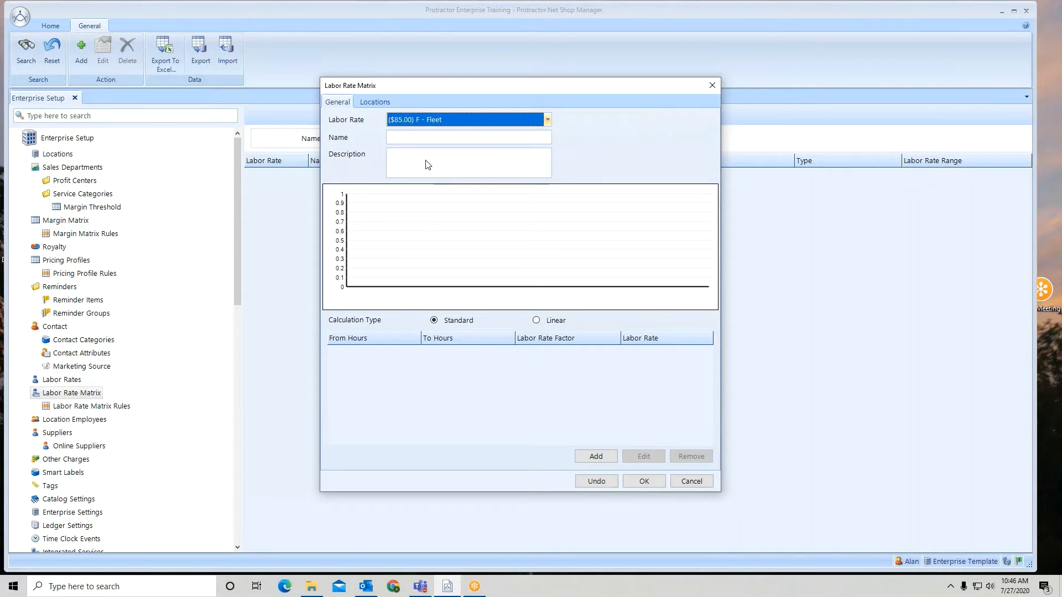
Step: Name the matrix "Fleet Matrix"
{"action": "left_click", "coordinate": [397, 140]}
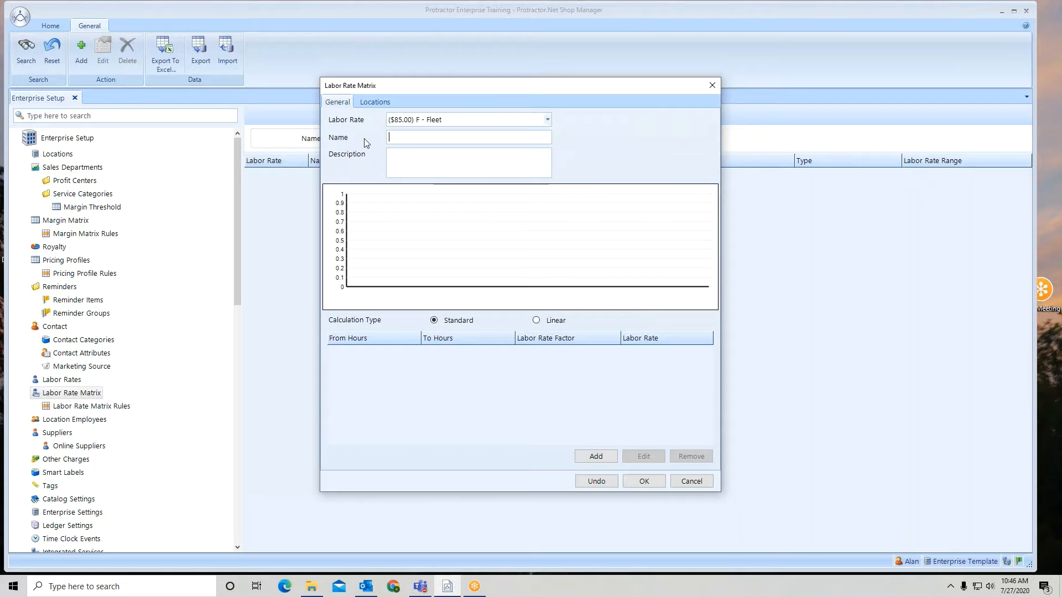
{"action": "type", "text": "Fleet Matrix"}
{"action": "left_click", "coordinate": [393, 163]}
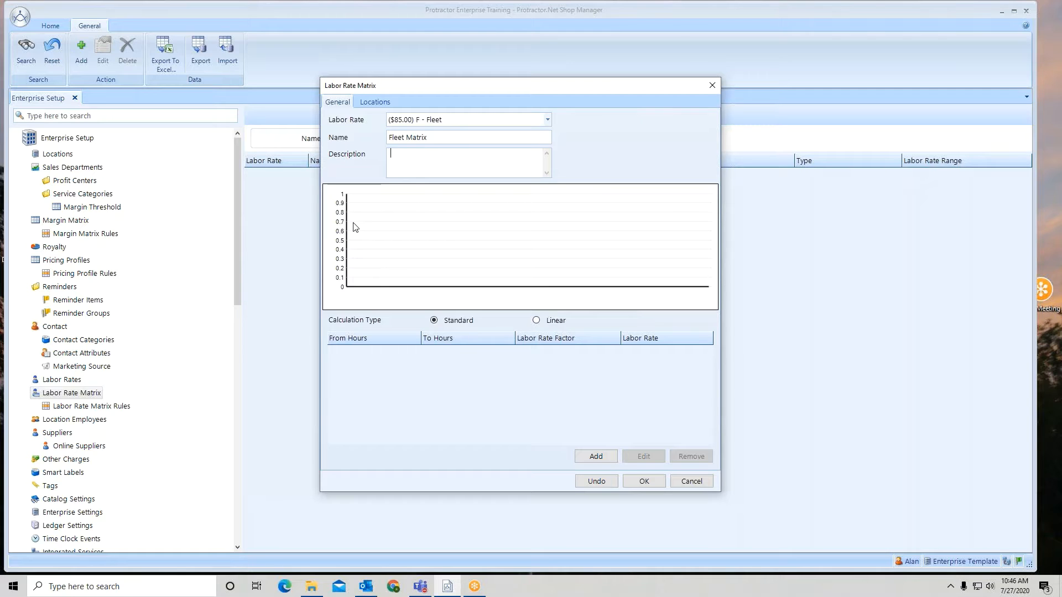
Step: Add a matrix row at 0 hours with a labor rate factor of 1
{"action": "left_click", "coordinate": [596, 457]}
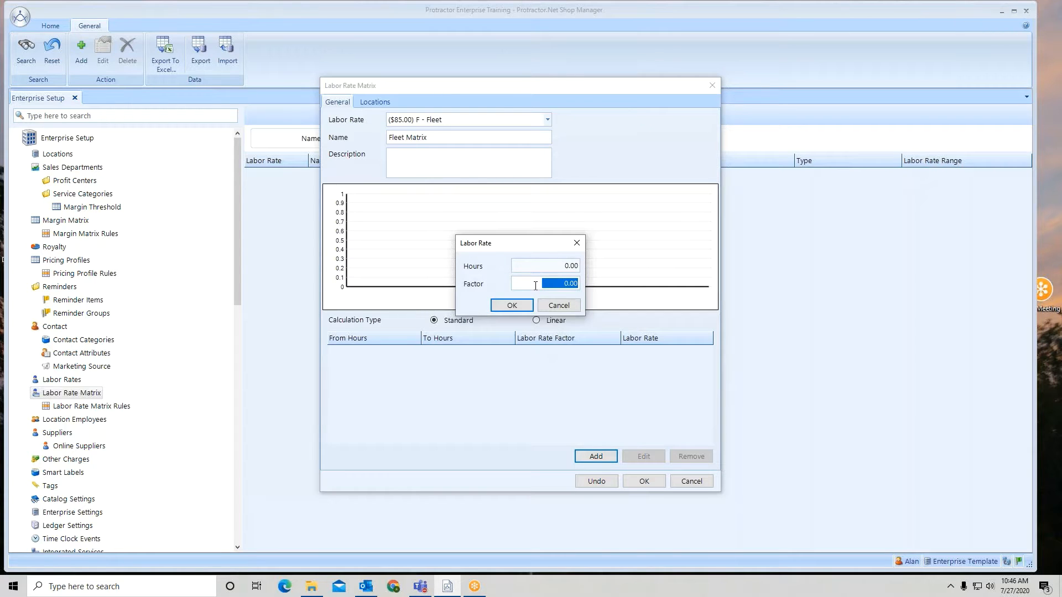
{"action": "left_click_drag", "start_coordinate": [539, 285], "coordinate": [582, 289]}
{"action": "type", "text": "1"}
{"action": "left_click", "coordinate": [513, 306]}
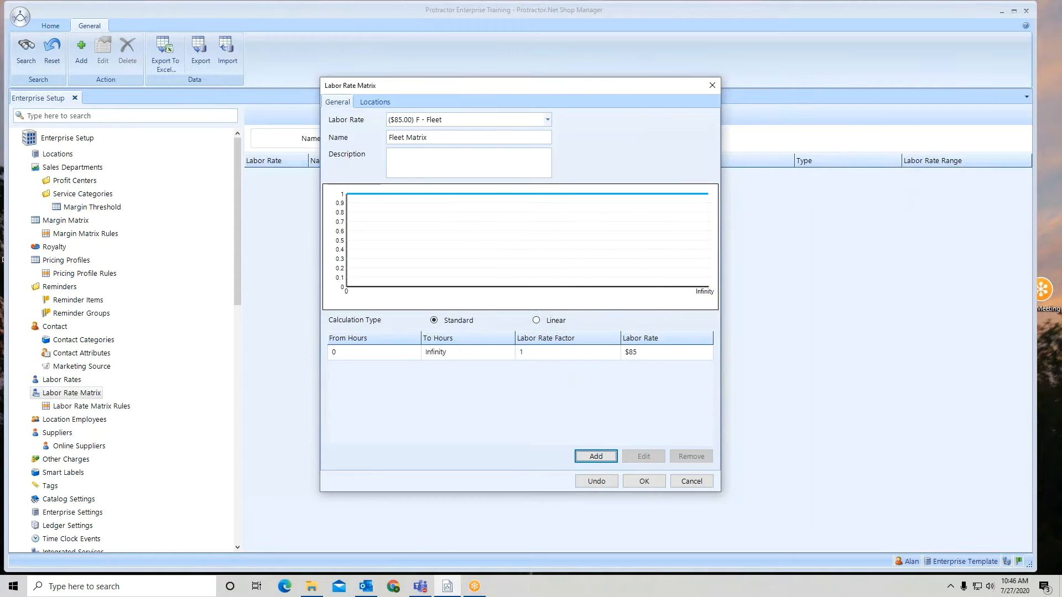
Step: Add a matrix row at 2 hours with a labor rate factor of 1.1
{"action": "left_click", "coordinate": [589, 458]}
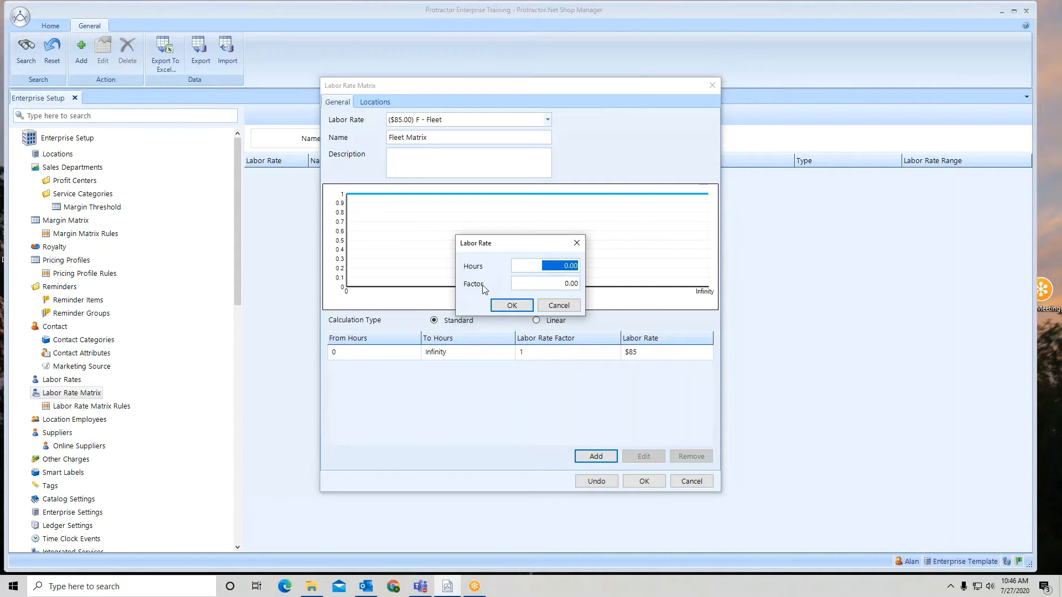
{"action": "left_click_drag", "start_coordinate": [548, 266], "coordinate": [586, 268]}
{"action": "type", "text": "2."}
{"action": "key", "text": "Tab"}
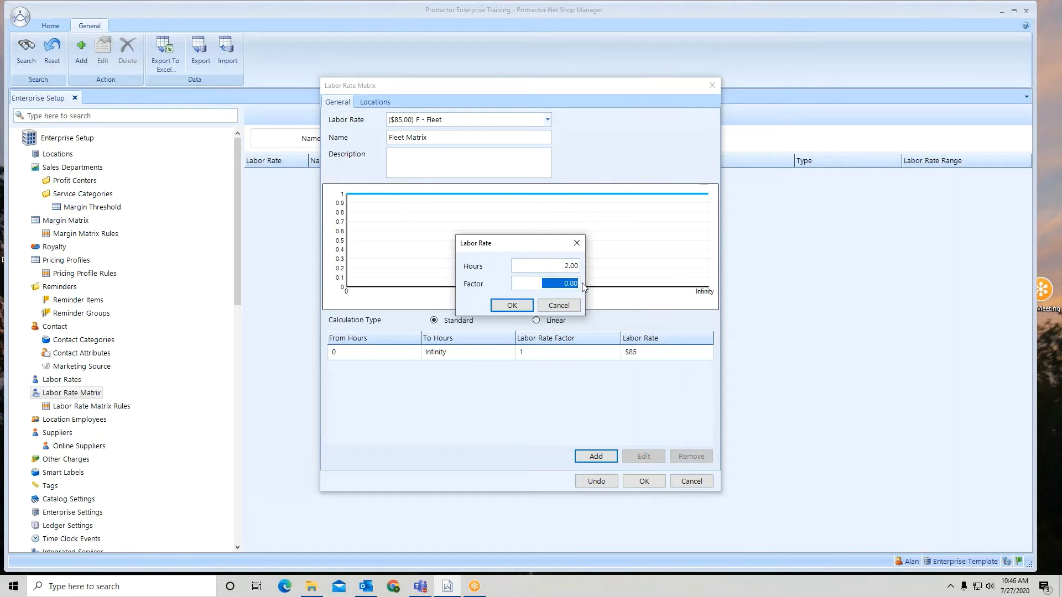
{"action": "type", "text": "1.1"}
{"action": "left_click", "coordinate": [512, 305]}
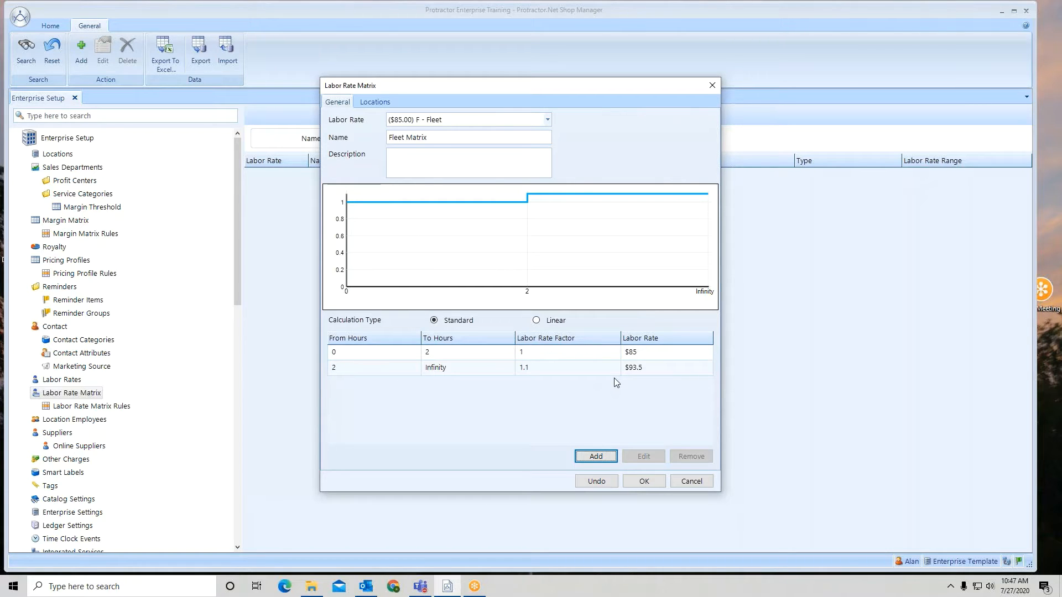
Step: Add a matrix row at 4 hours with a labor rate factor of 1.25
{"action": "left_click", "coordinate": [597, 457]}
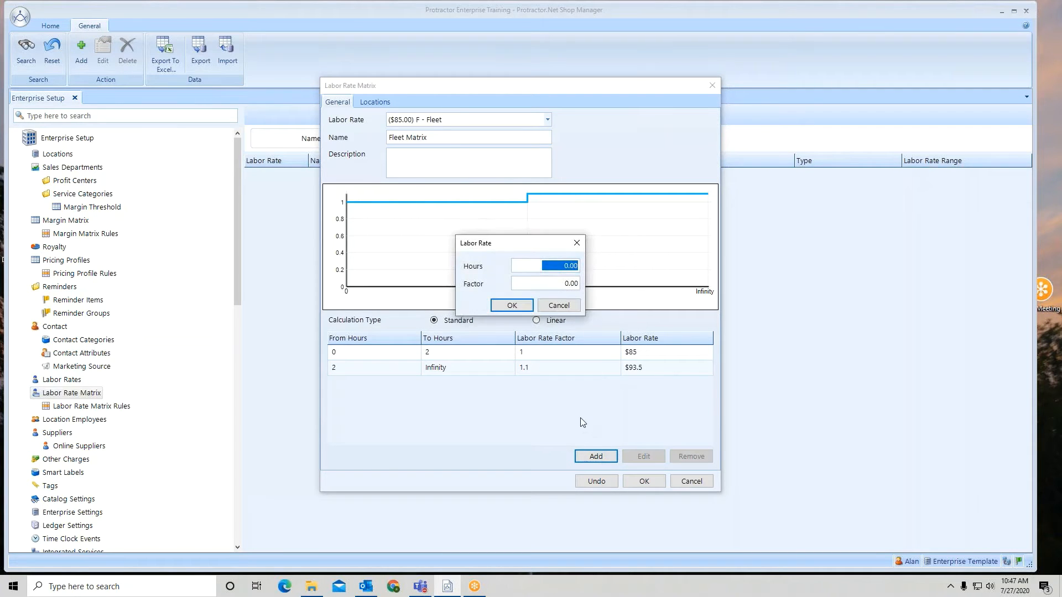
{"action": "type", "text": "4"}
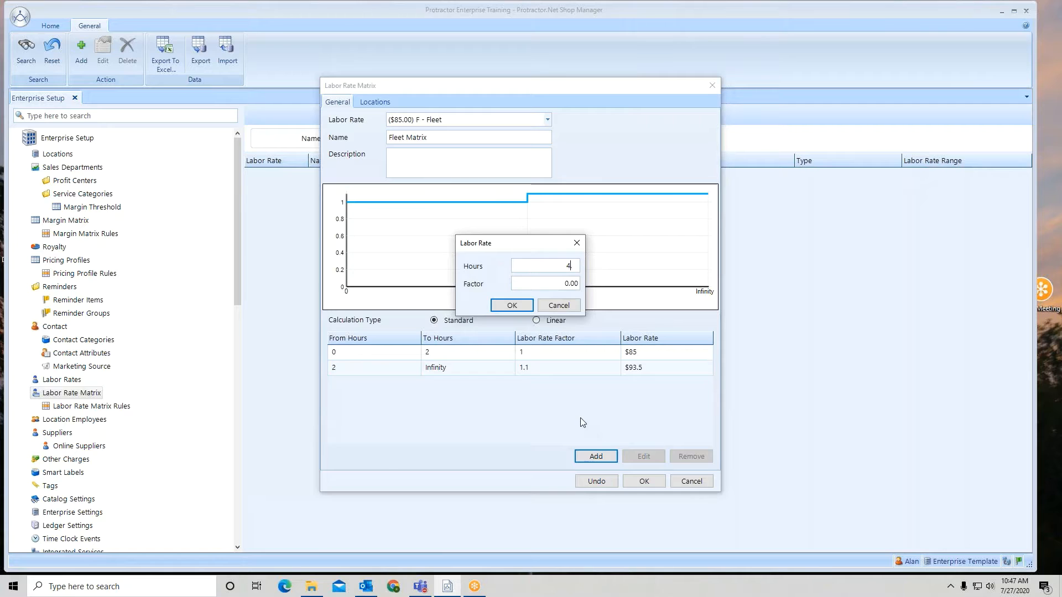
{"action": "left_click", "coordinate": [561, 286]}
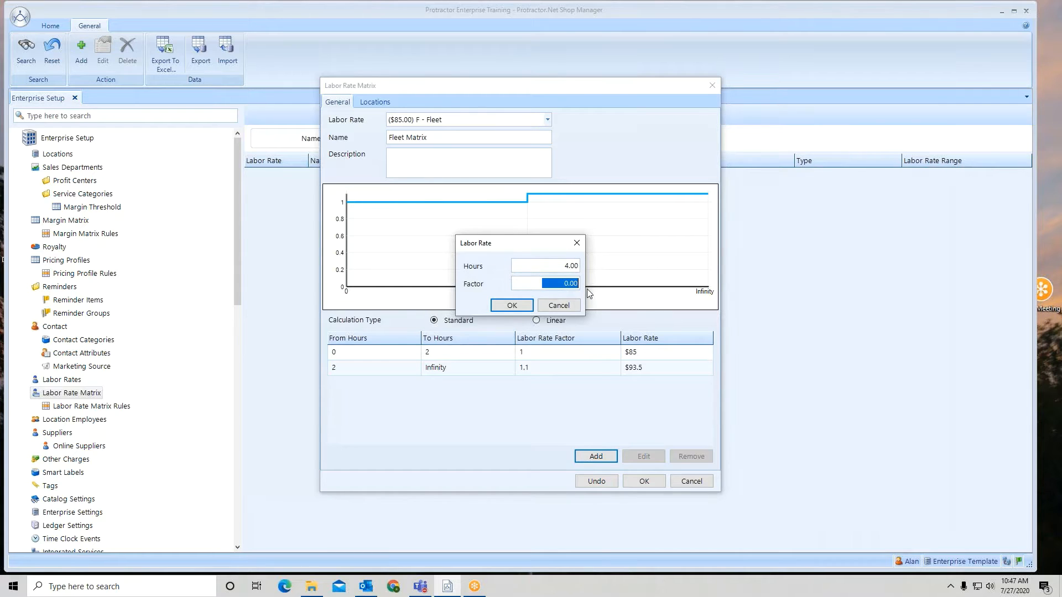
{"action": "type", "text": "1.25"}
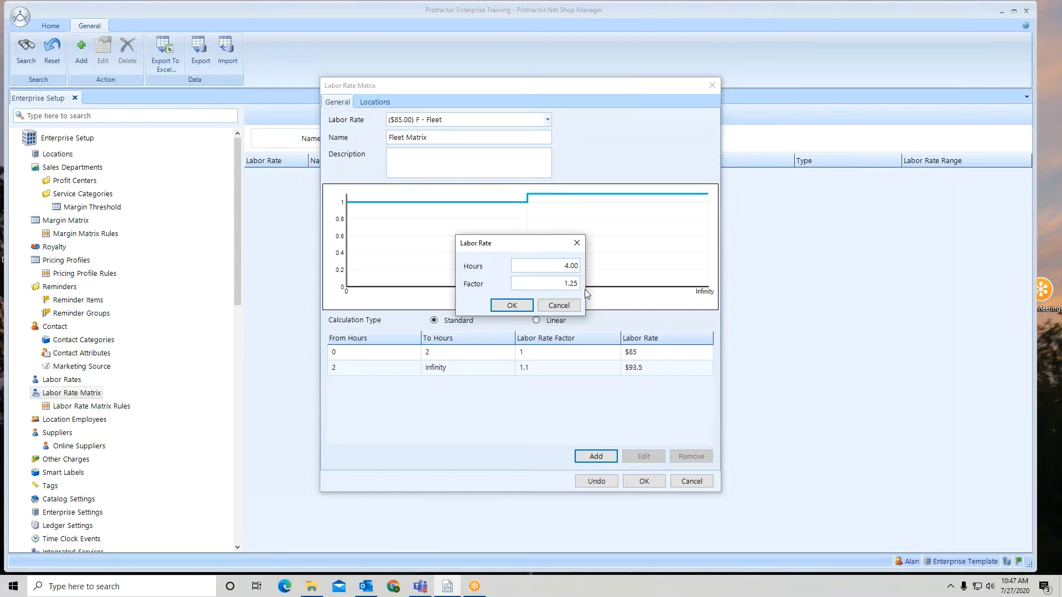
{"action": "left_click", "coordinate": [512, 305]}
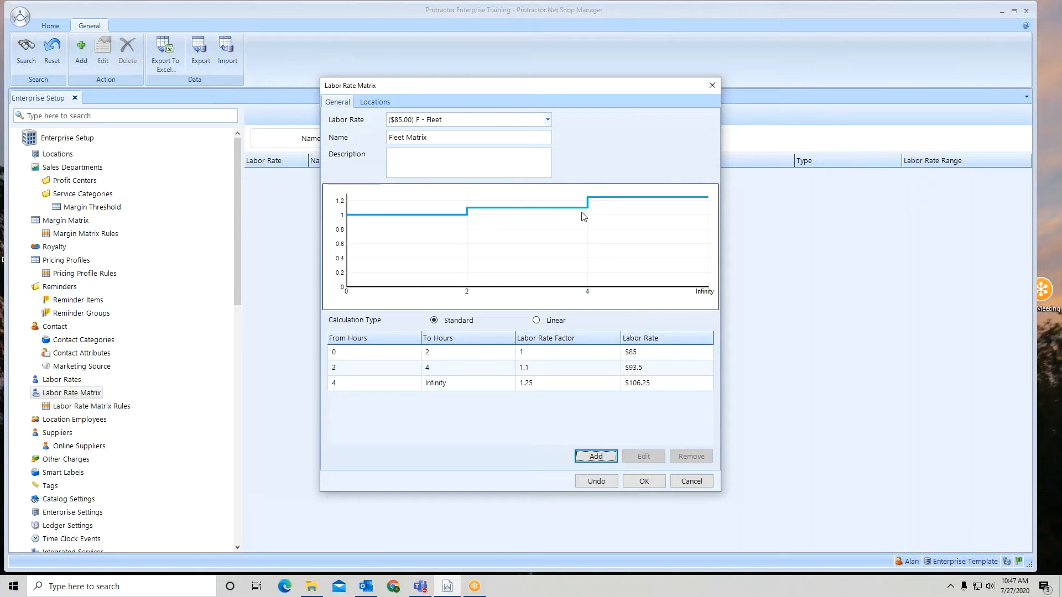
Step: Switch the calculation type to Linear, keeping a top end hour of 8.00
{"action": "left_click", "coordinate": [536, 322]}
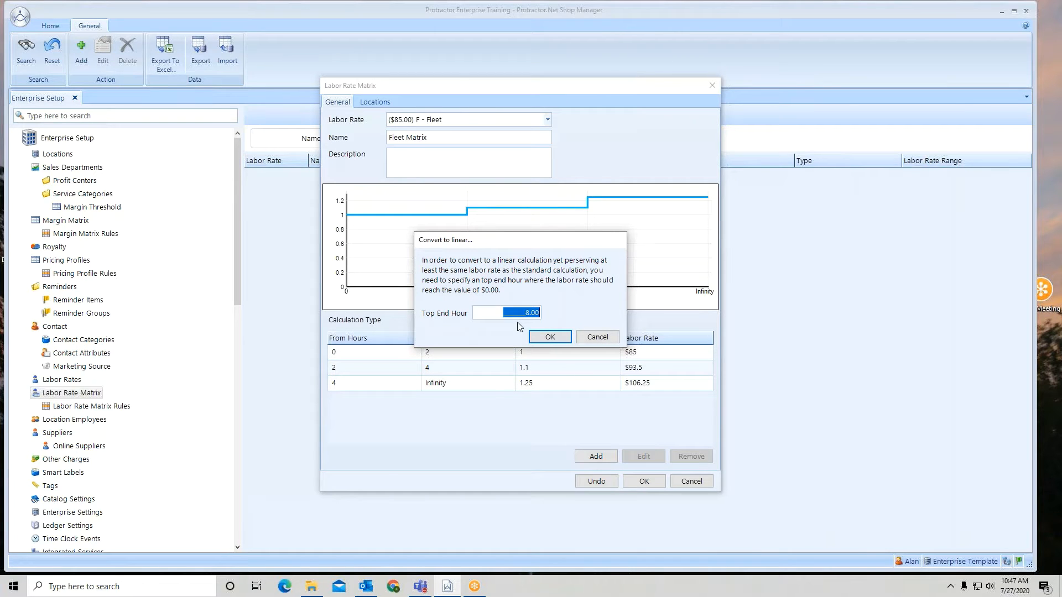
{"action": "left_click", "coordinate": [547, 337]}
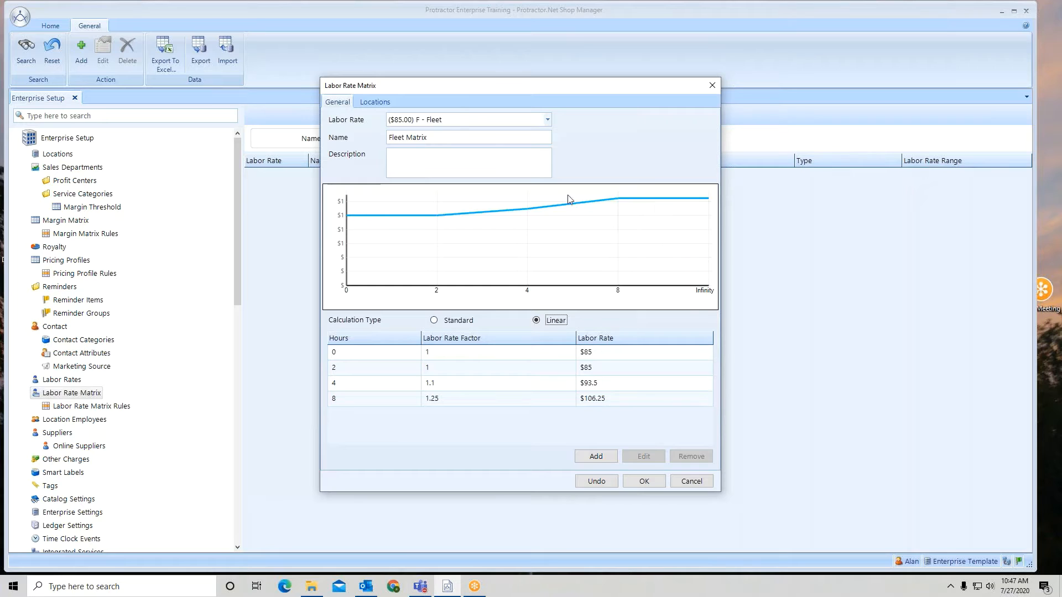
Step: Select Training #3 as the matrix's synchronization location and save the matrix
{"action": "left_click", "coordinate": [371, 102]}
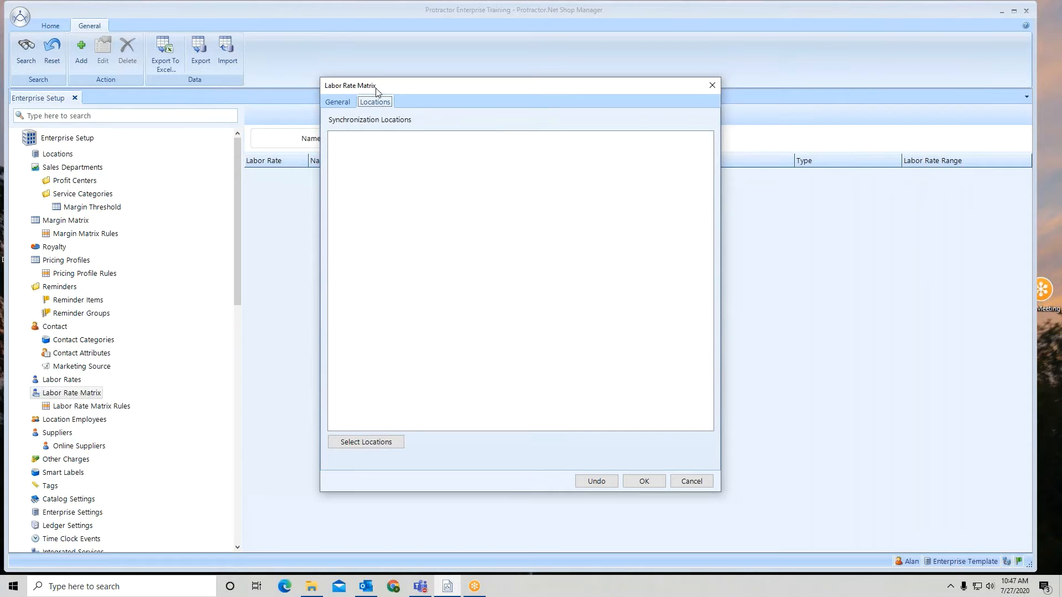
{"action": "left_click", "coordinate": [365, 442]}
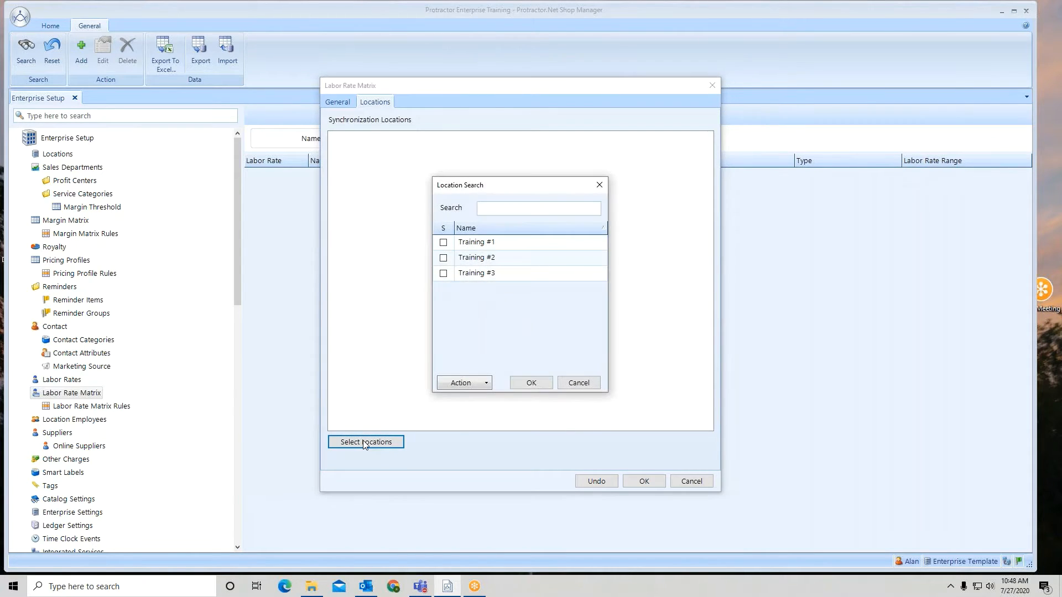
{"action": "left_click", "coordinate": [444, 274]}
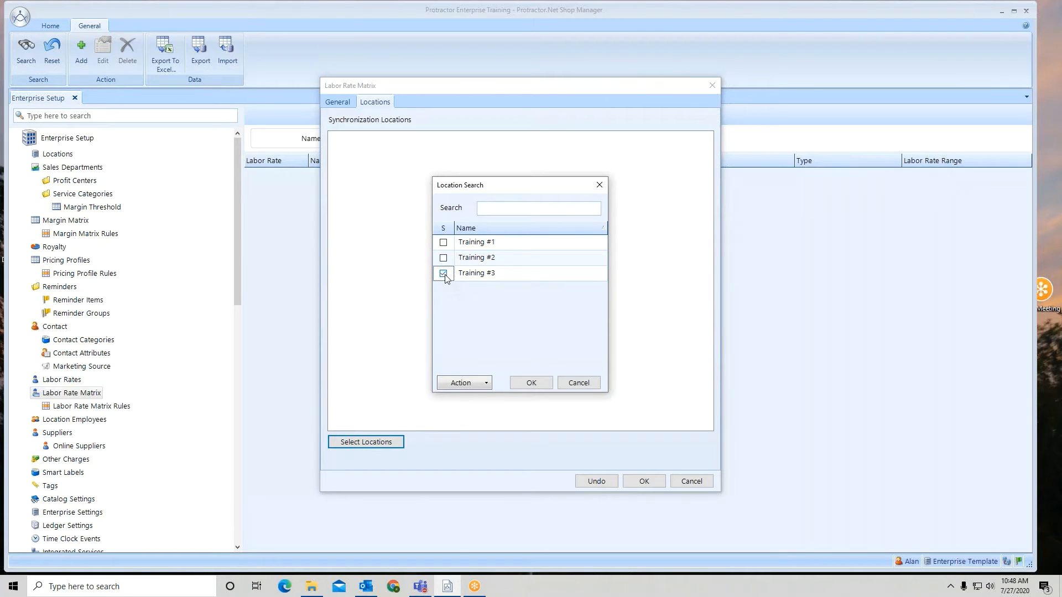
{"action": "left_click", "coordinate": [531, 383]}
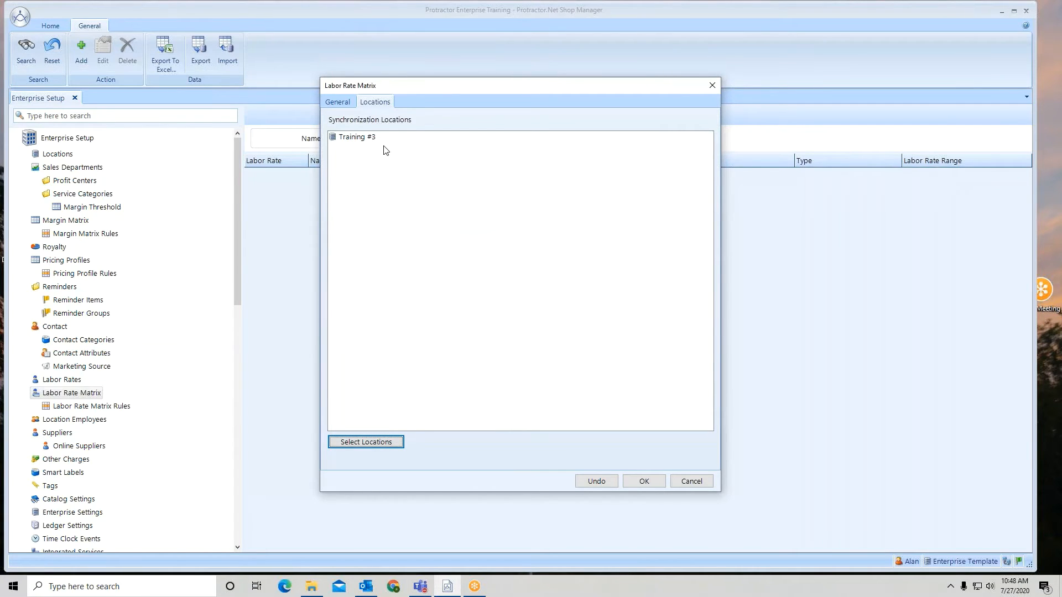
{"action": "left_click", "coordinate": [644, 481]}
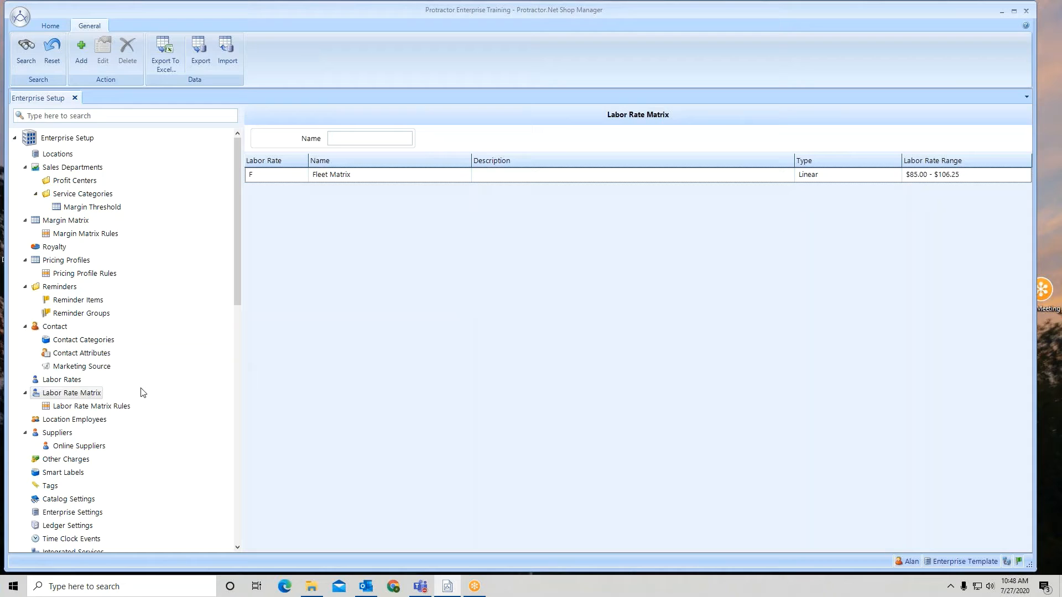
Step: Create a new labor rate matrix rule that uses the Fleet Matrix
{"action": "left_click", "coordinate": [105, 407]}
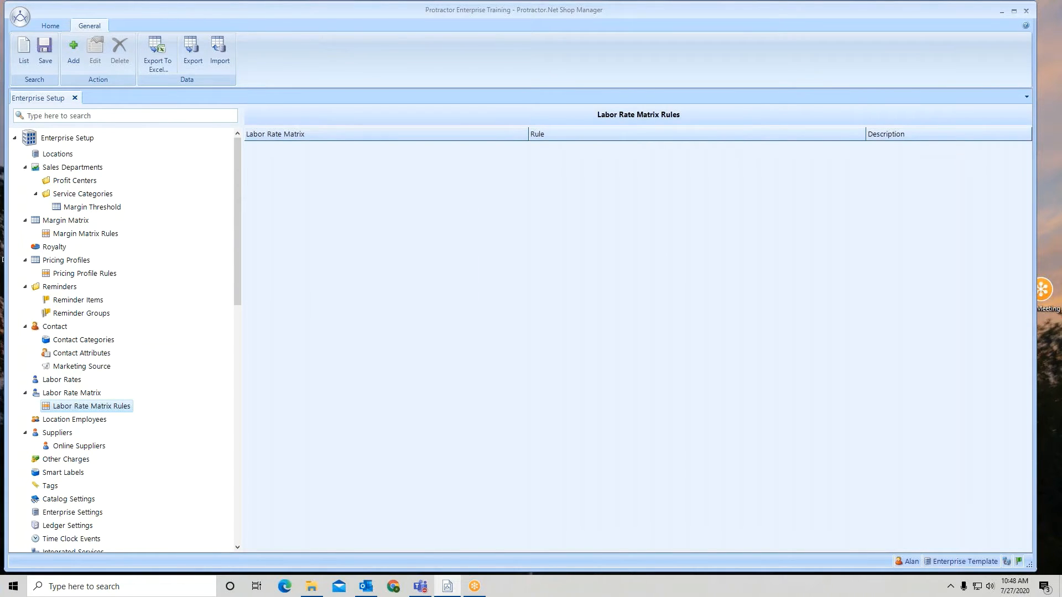
{"action": "left_click", "coordinate": [77, 58]}
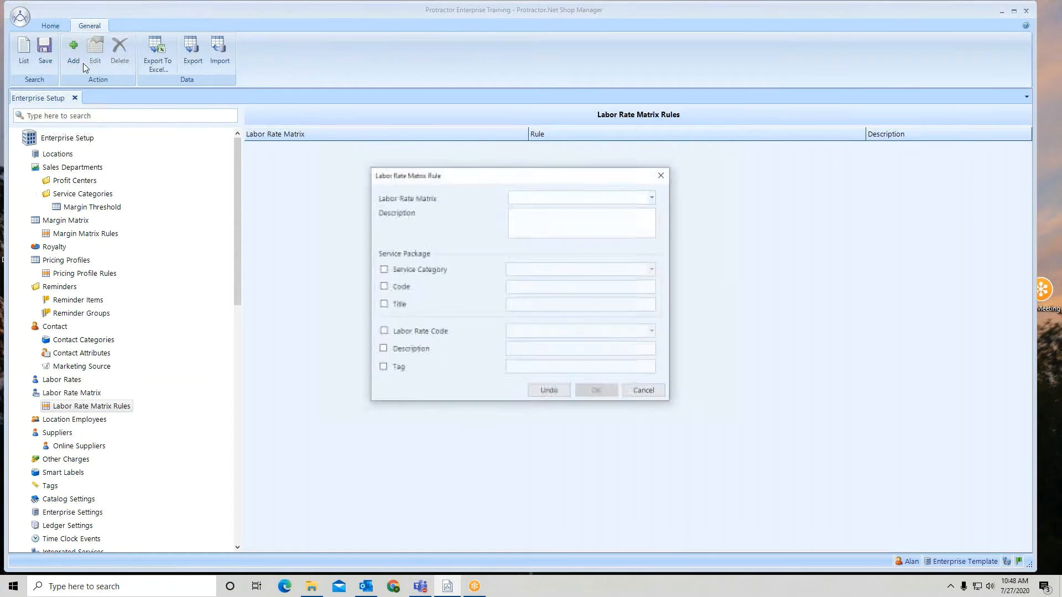
{"action": "left_click", "coordinate": [654, 197]}
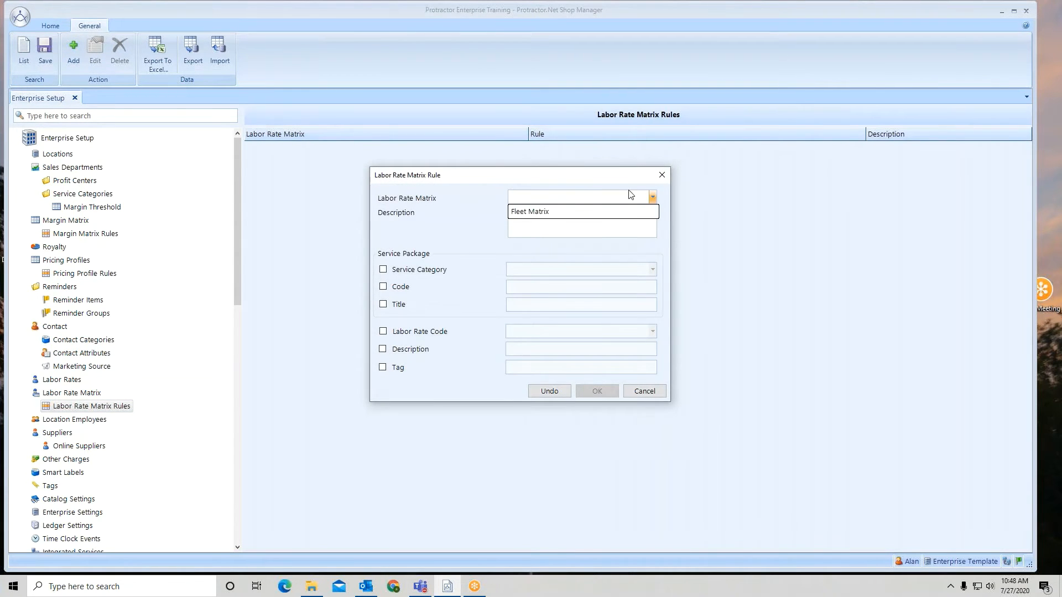
{"action": "left_click", "coordinate": [538, 216]}
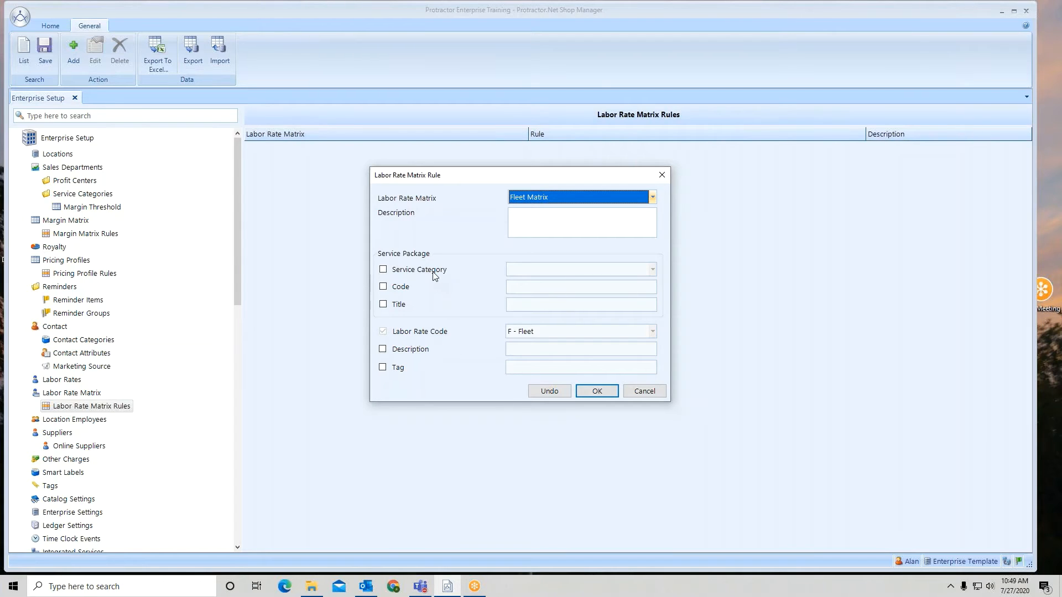
Step: Restrict the rule to the Oil, Lube & Maintenance service category
{"action": "left_click", "coordinate": [383, 270]}
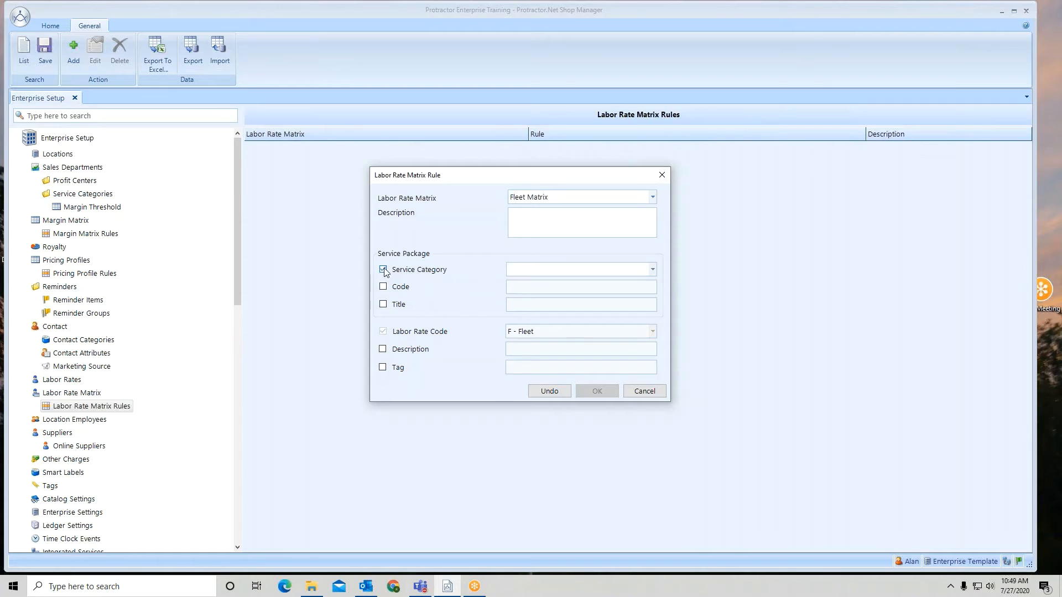
{"action": "left_click", "coordinate": [653, 269]}
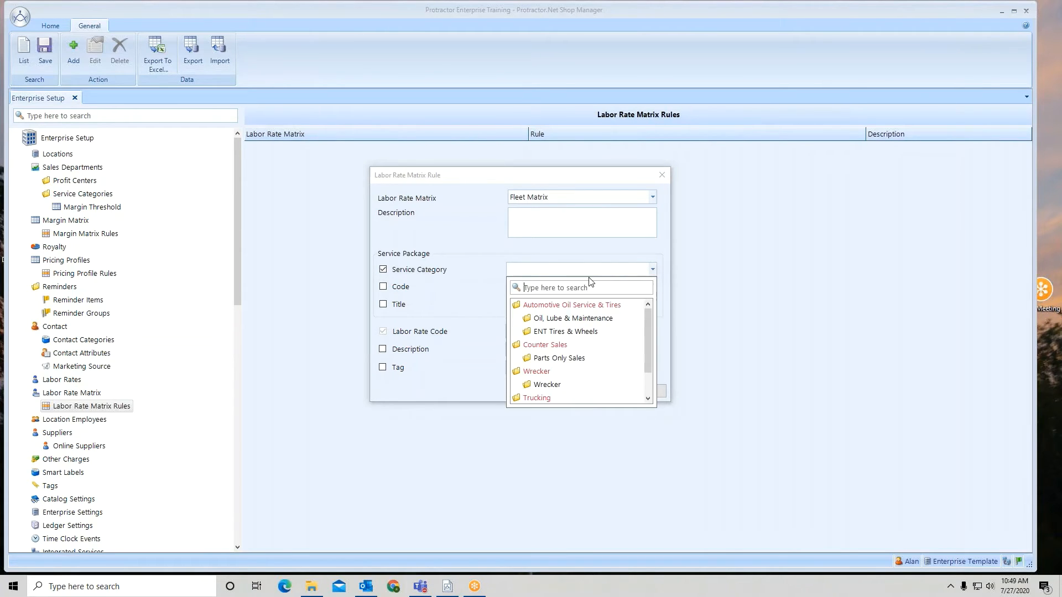
{"action": "left_click", "coordinate": [570, 319]}
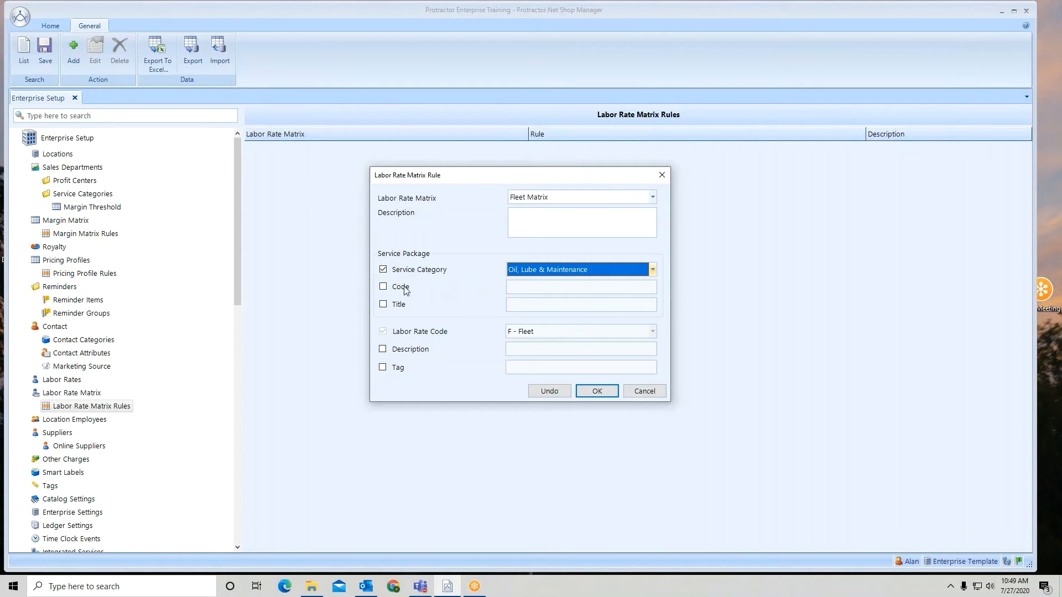
{"action": "left_click", "coordinate": [383, 287]}
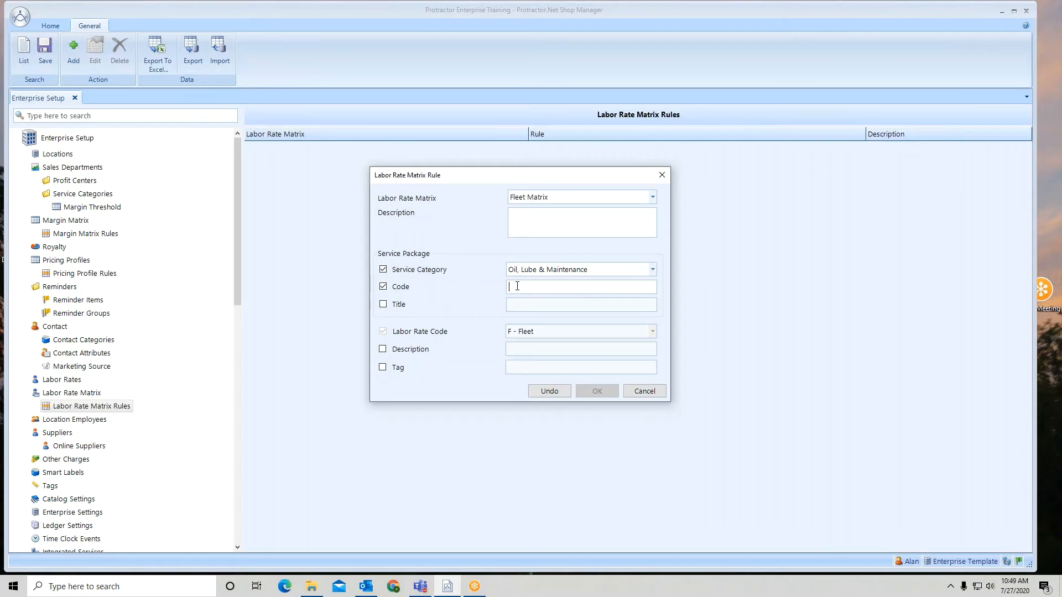
{"action": "left_click", "coordinate": [383, 286]}
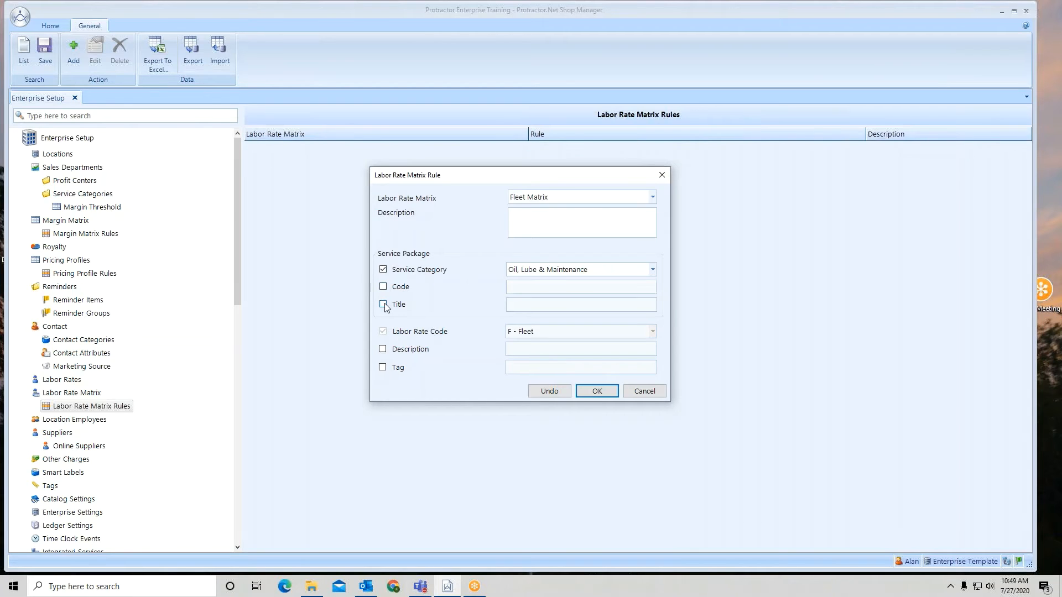
{"action": "left_click", "coordinate": [383, 305]}
{"action": "left_click", "coordinate": [383, 305]}
{"action": "left_click", "coordinate": [383, 349]}
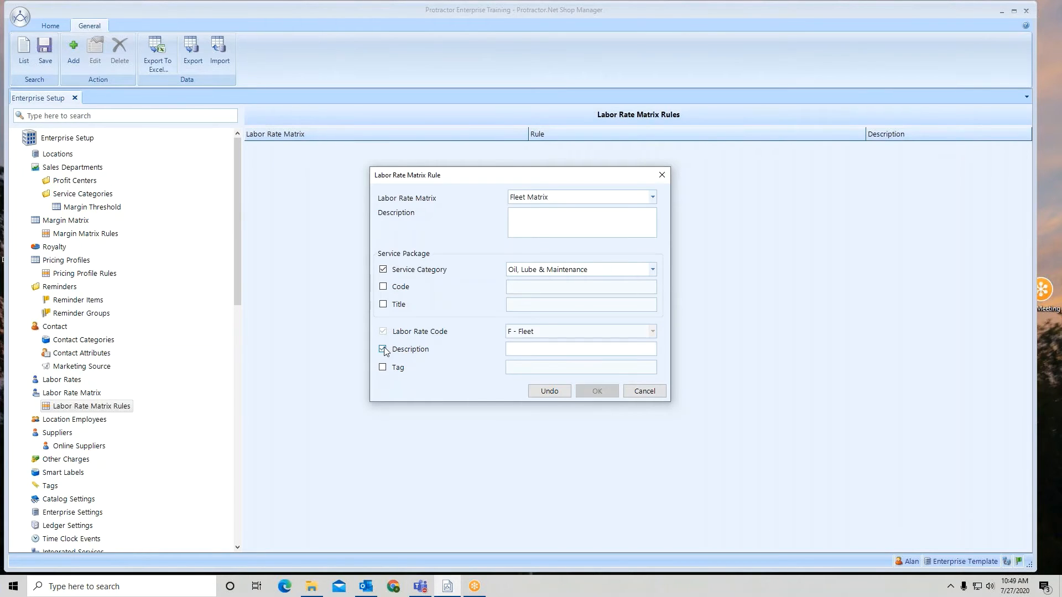
{"action": "left_click", "coordinate": [514, 353]}
{"action": "left_click", "coordinate": [383, 349]}
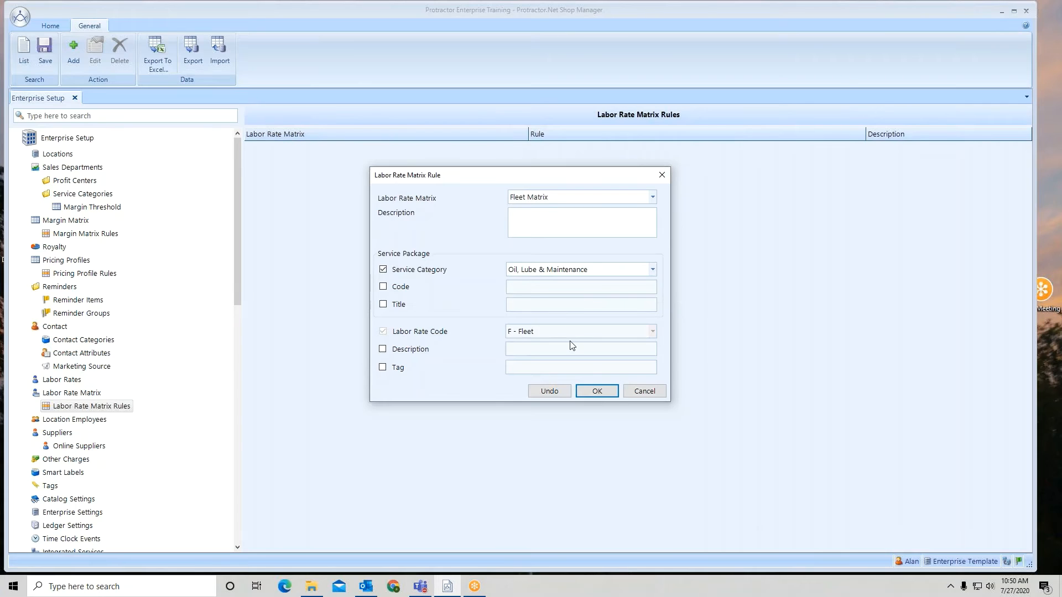
Step: Confirm the rule and save the labor rate matrix rules
{"action": "left_click", "coordinate": [605, 394]}
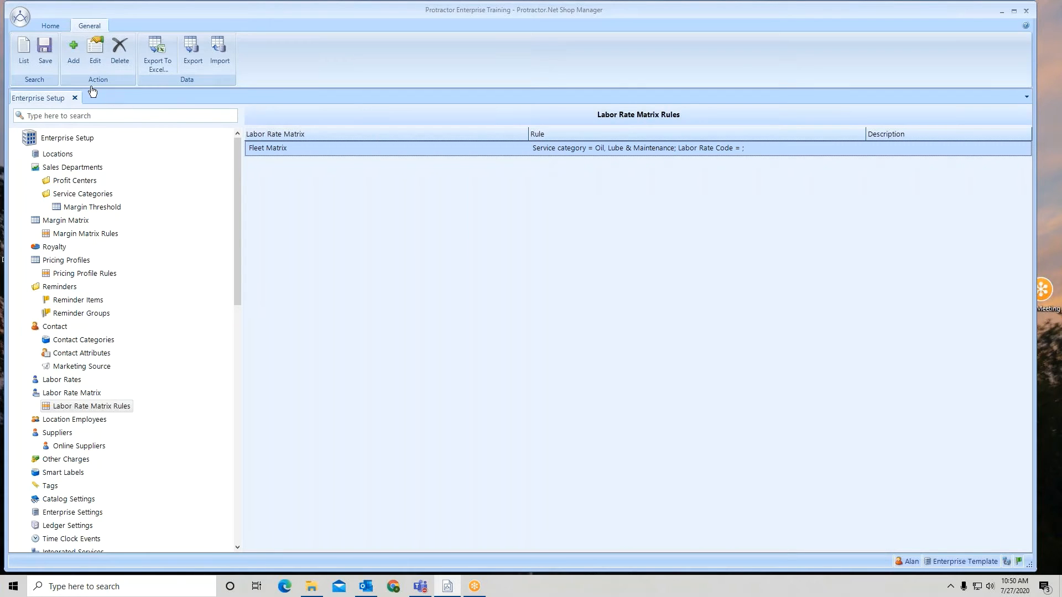
{"action": "left_click", "coordinate": [45, 51]}
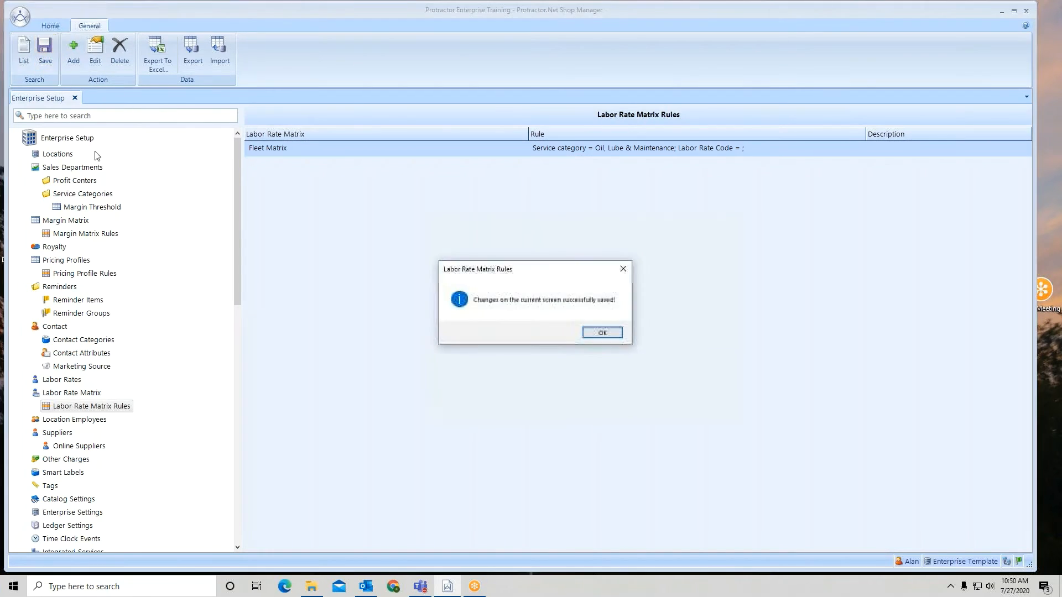
Step: Dismiss the save message and review the synchronized Fleet Matrix and its rule in the Training #3 location
{"action": "left_click", "coordinate": [604, 332]}
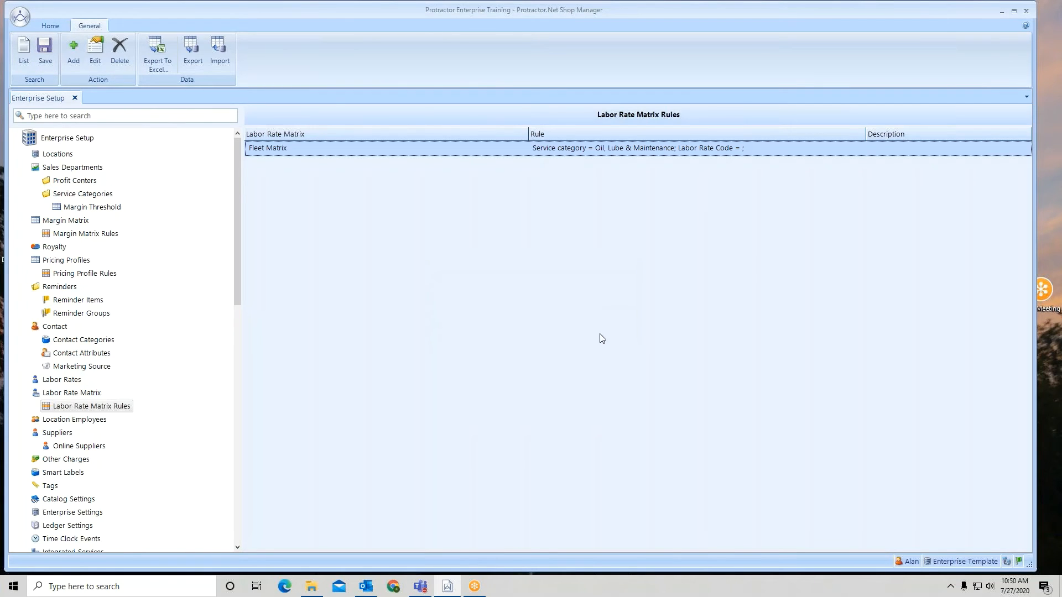
{"action": "left_click", "coordinate": [1053, 275]}
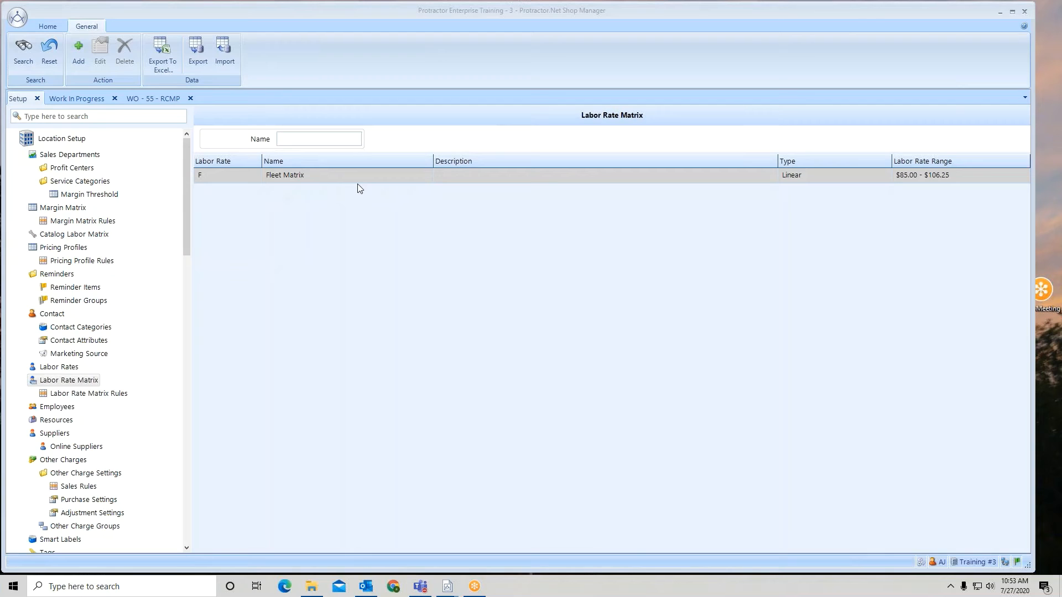
{"action": "left_click", "coordinate": [104, 394]}
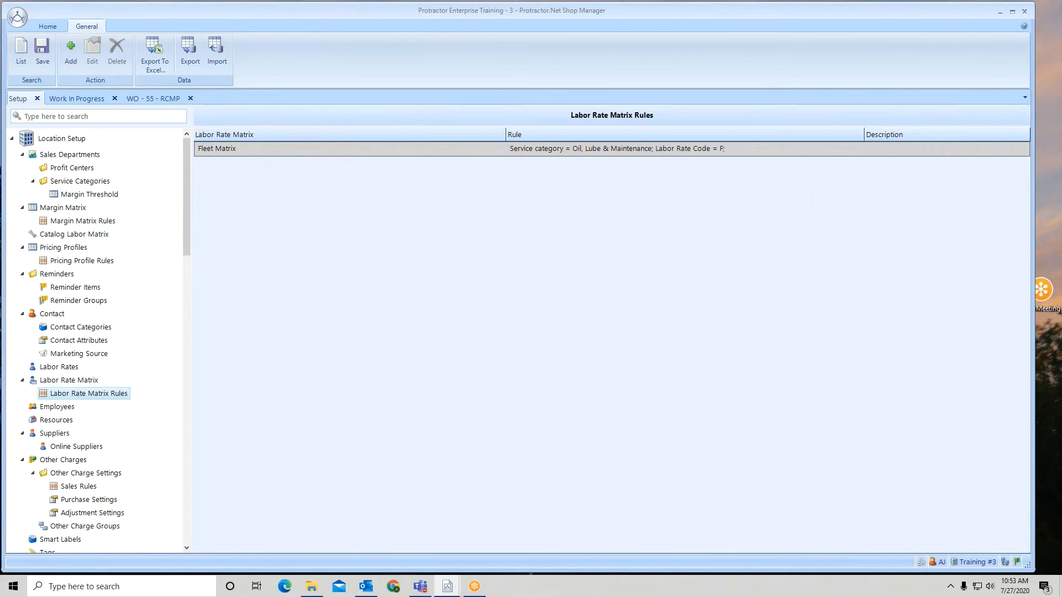
Step: Open the work order's contact and review its default labor rate in the discount details, then close it
{"action": "left_click", "coordinate": [157, 99]}
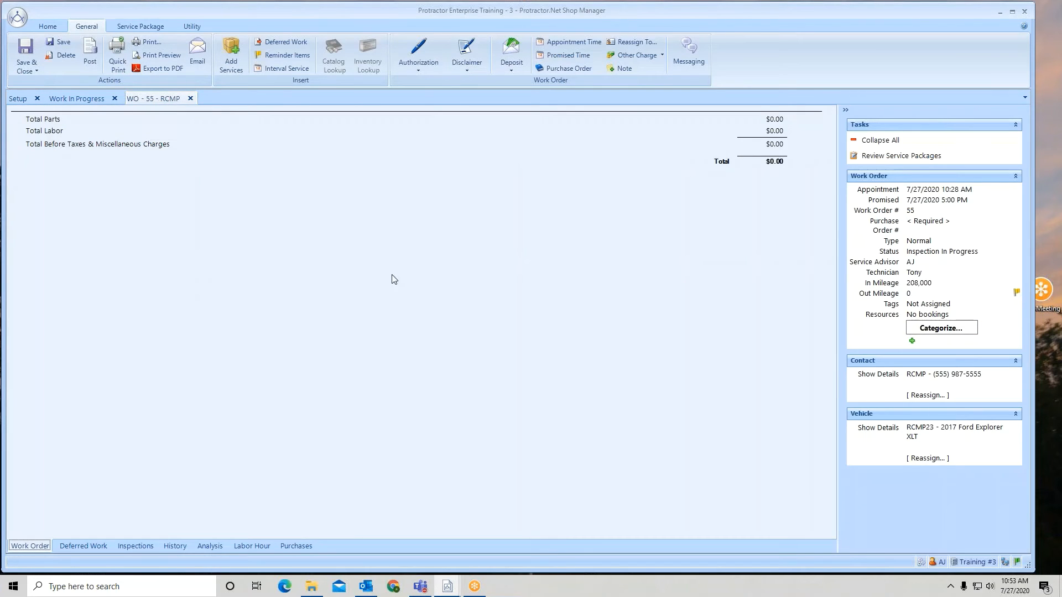
{"action": "left_click", "coordinate": [936, 376]}
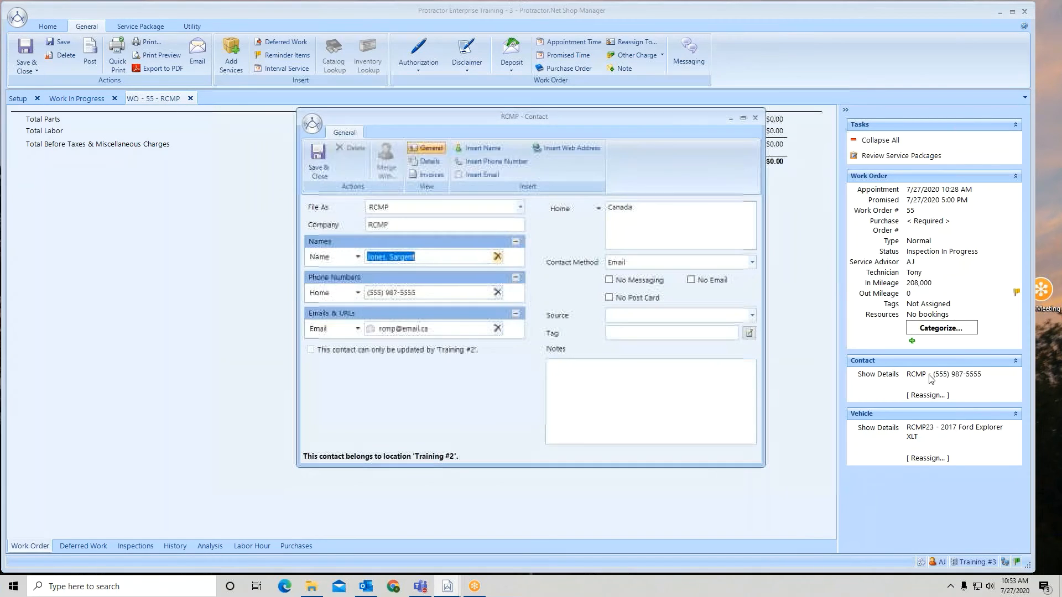
{"action": "left_click", "coordinate": [424, 165]}
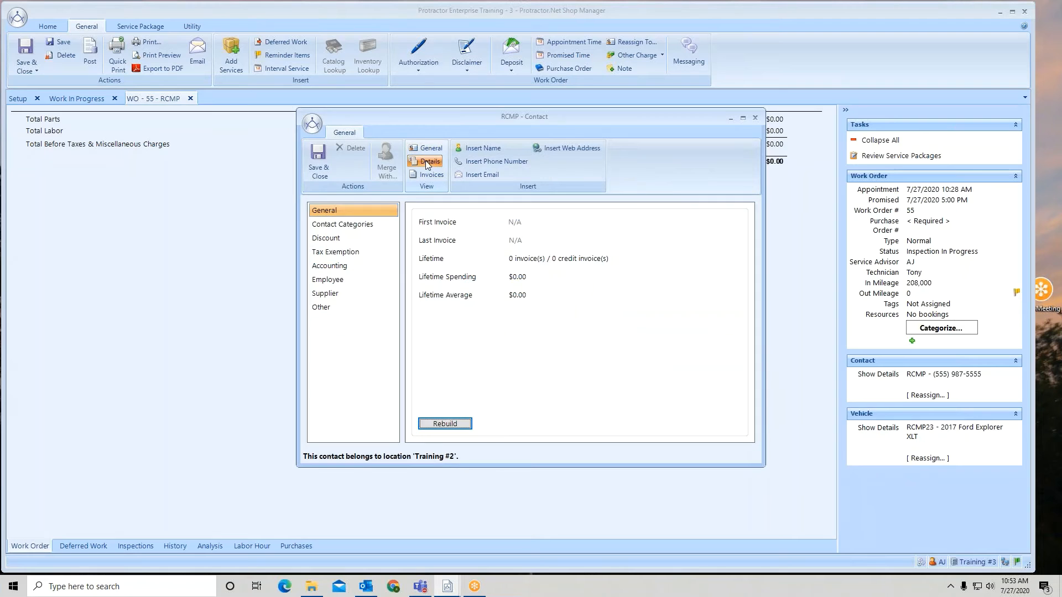
{"action": "left_click", "coordinate": [343, 239]}
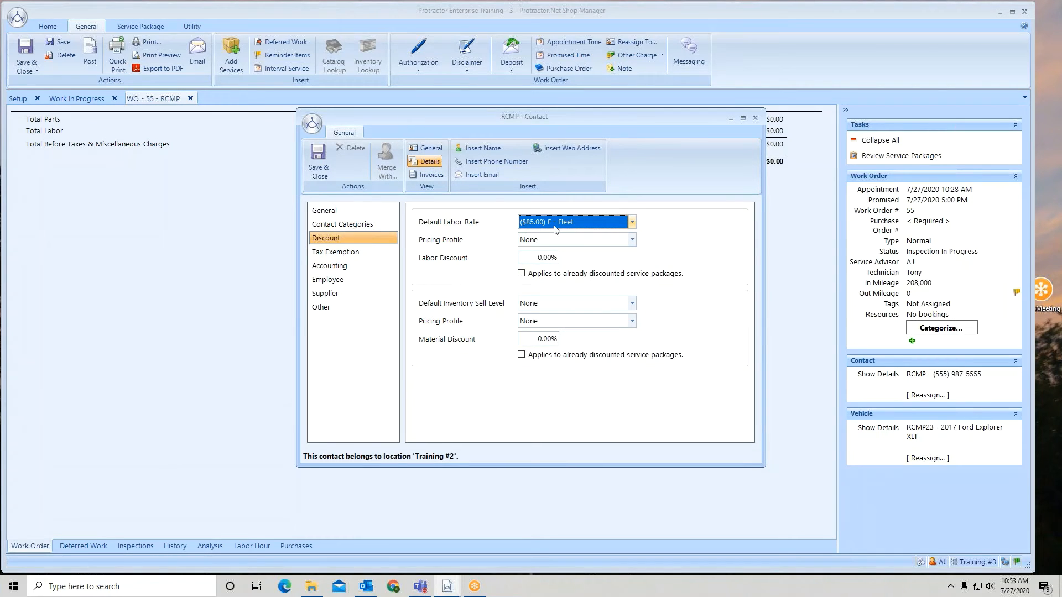
{"action": "left_click", "coordinate": [756, 118]}
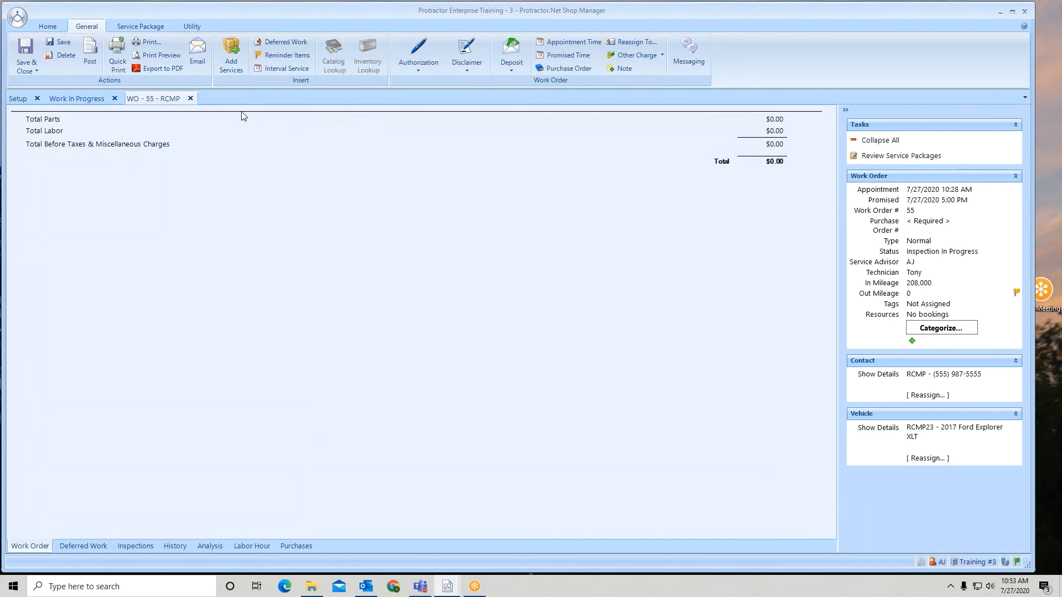
Step: Add the Maintenance General Service from Oil, Lube & Maintenance with its required Fluid Leaks Pinpoint Inspection
{"action": "left_click", "coordinate": [231, 53]}
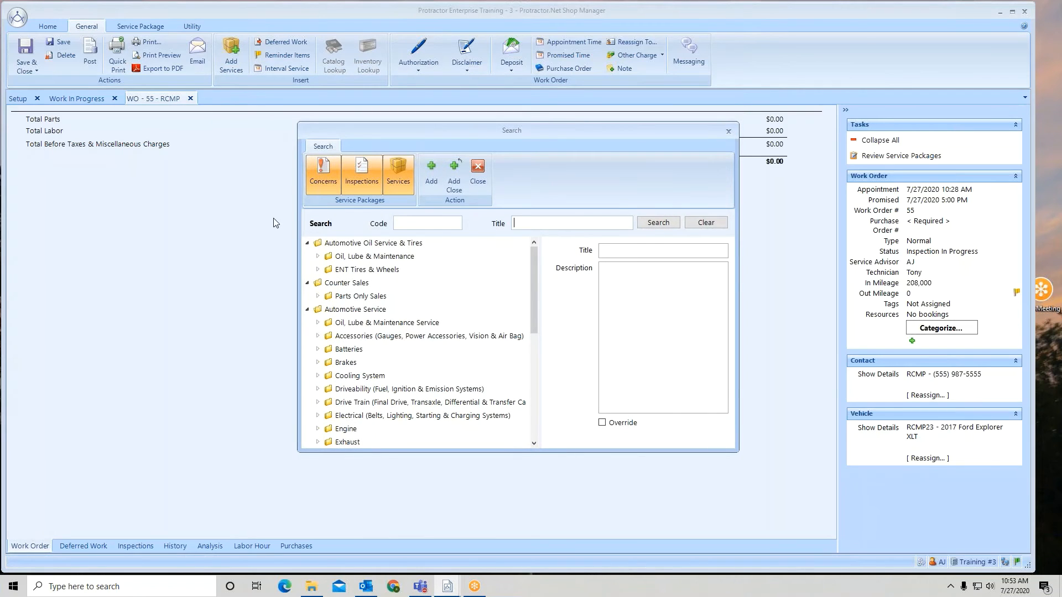
{"action": "left_click", "coordinate": [318, 256]}
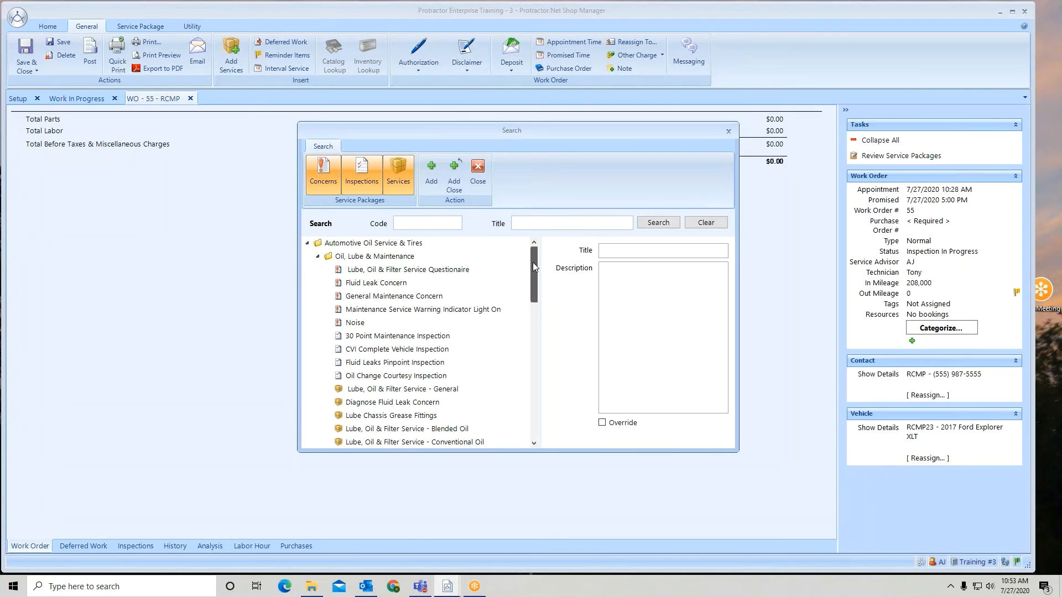
{"action": "left_click_drag", "start_coordinate": [533, 262], "coordinate": [534, 298]}
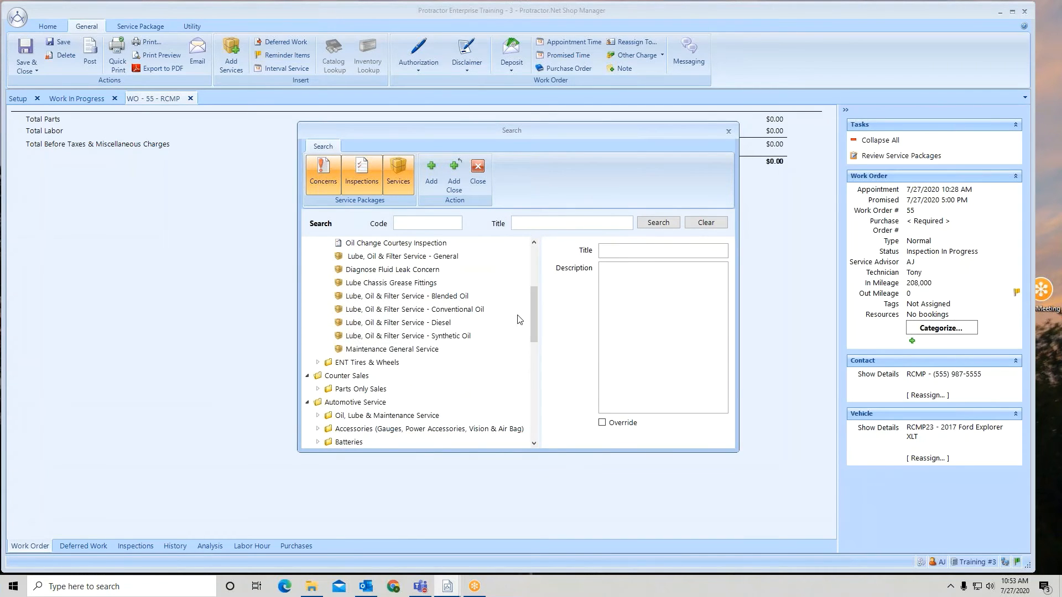
{"action": "left_click", "coordinate": [369, 350]}
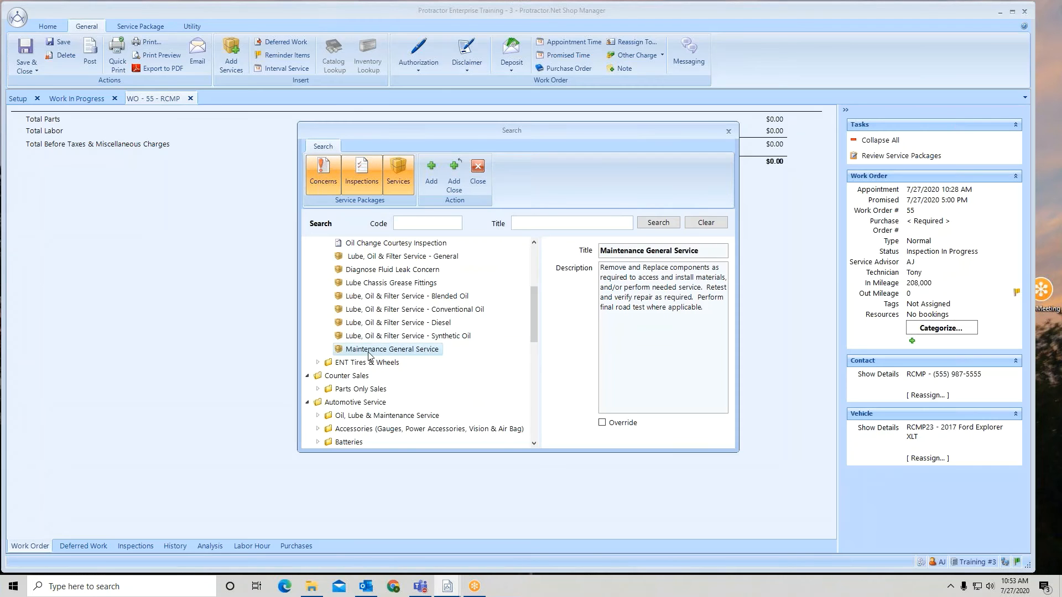
{"action": "left_click", "coordinate": [429, 174]}
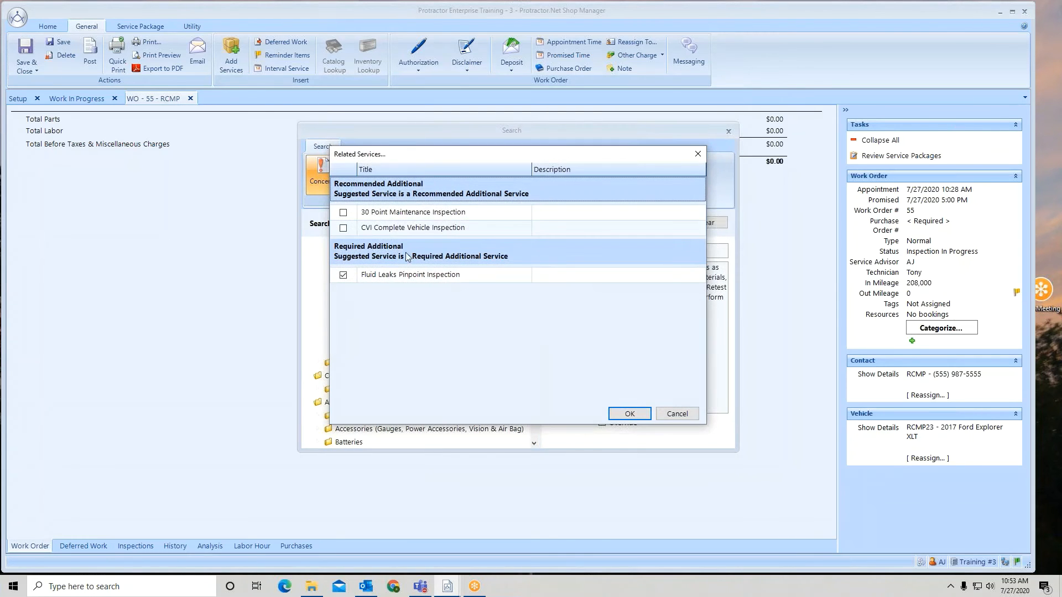
{"action": "left_click", "coordinate": [344, 276]}
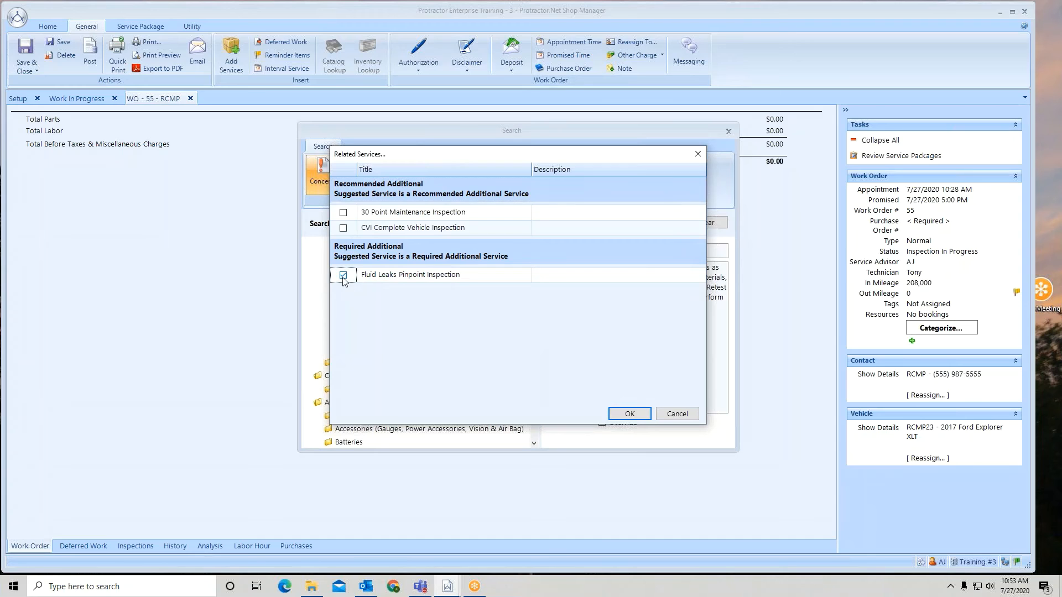
{"action": "left_click", "coordinate": [629, 413]}
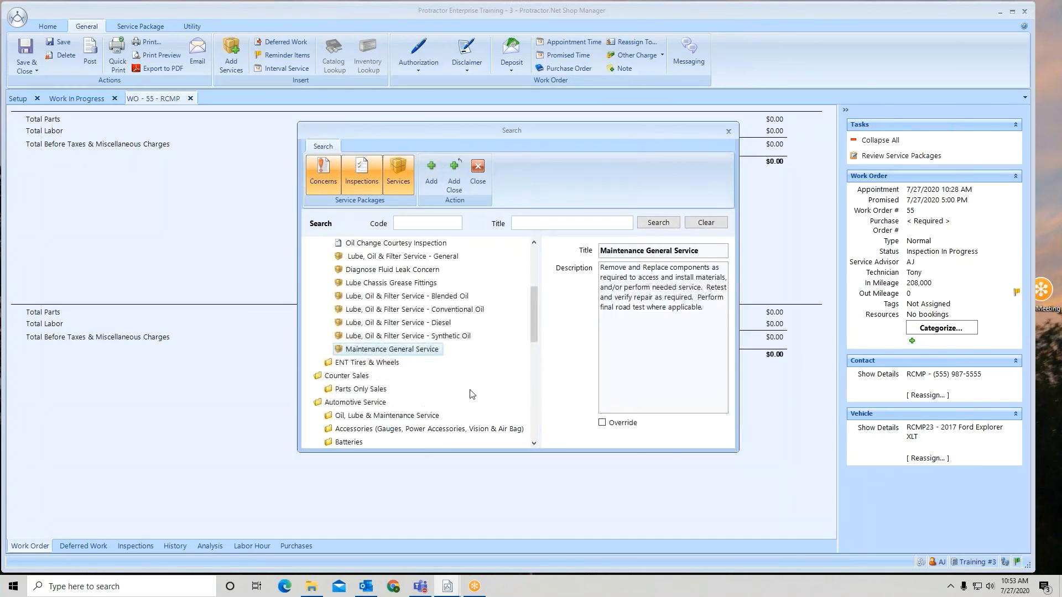
Step: Add the Wheels General Service from ENT Tires & Wheels and close the service search
{"action": "left_click", "coordinate": [318, 362]}
{"action": "scroll", "coordinate": [318, 367], "scroll_direction": "down", "scroll_amount": 3}
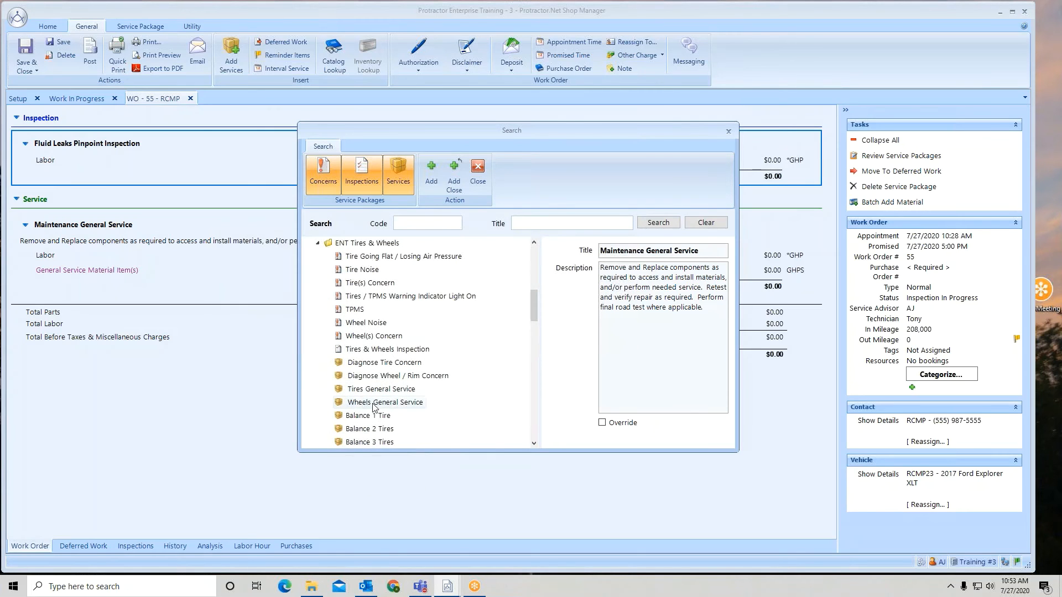
{"action": "left_click", "coordinate": [362, 404]}
{"action": "left_click", "coordinate": [456, 178]}
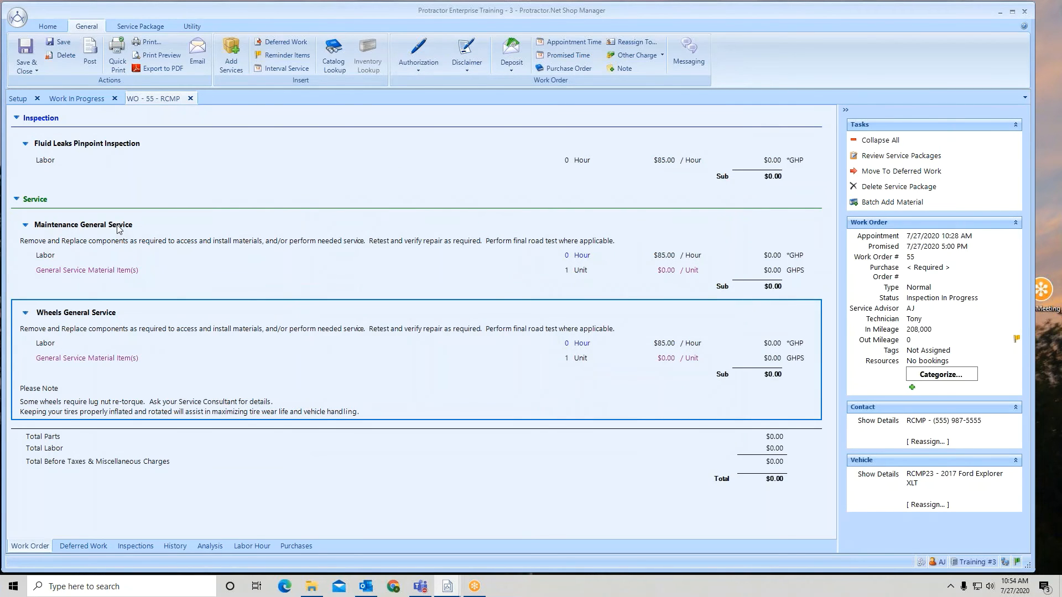
Step: Open the Maintenance General Service labor line and test hour values of 2 and 3 against the matrix rate
{"action": "left_click", "coordinate": [55, 259]}
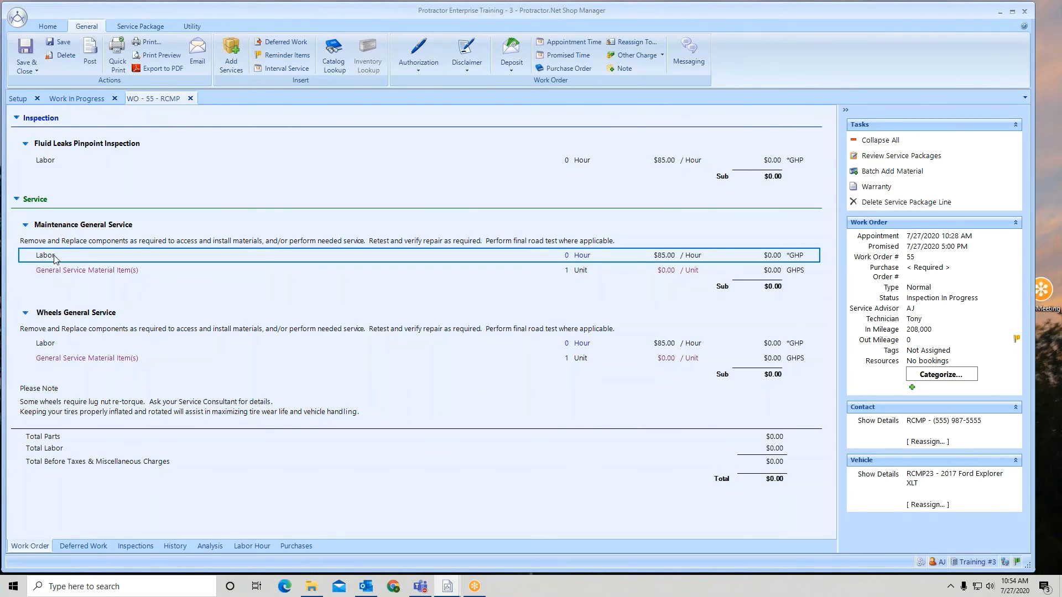
{"action": "double_click", "coordinate": [55, 258]}
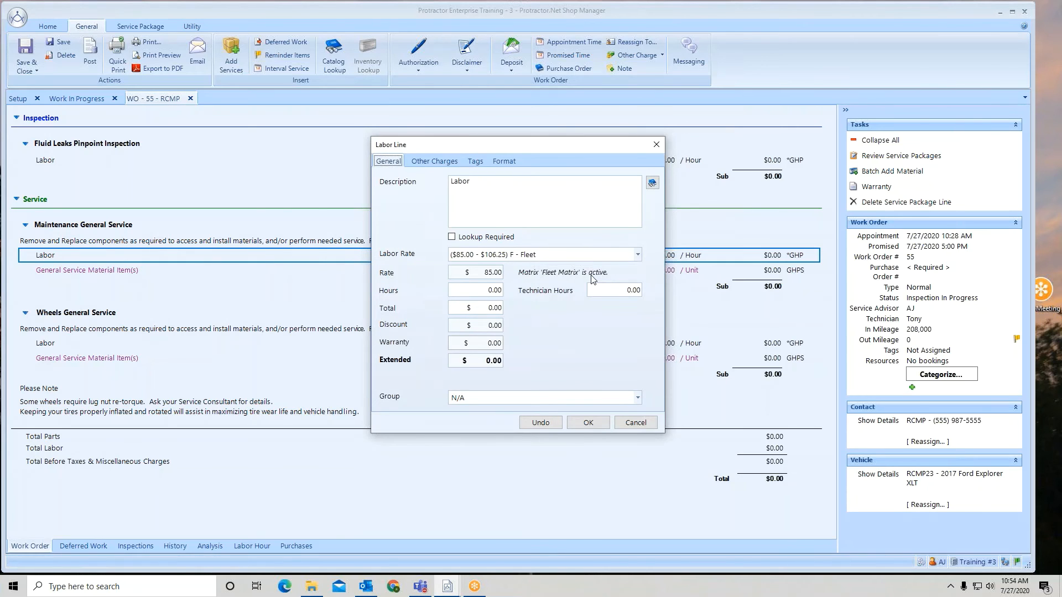
{"action": "left_click", "coordinate": [481, 290]}
{"action": "type", "text": "2"}
{"action": "key", "text": "Tab"}
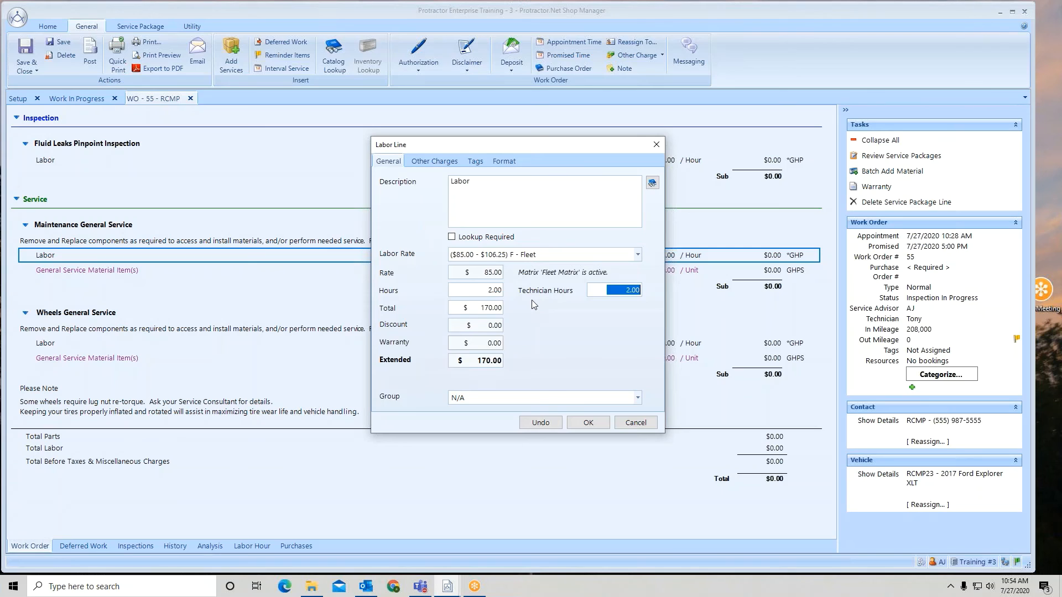
{"action": "left_click", "coordinate": [479, 291]}
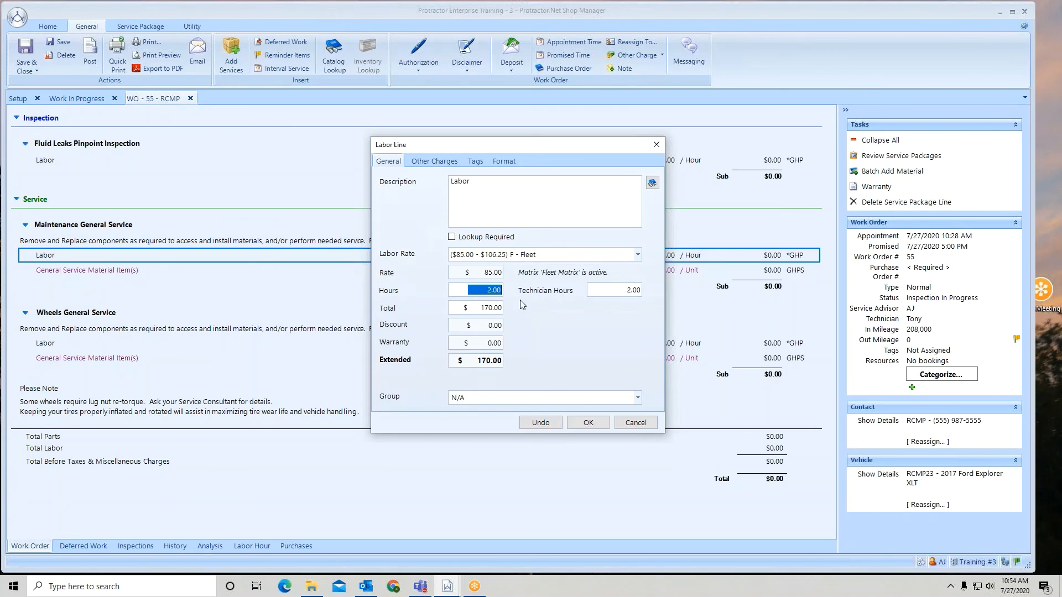
{"action": "type", "text": "3"}
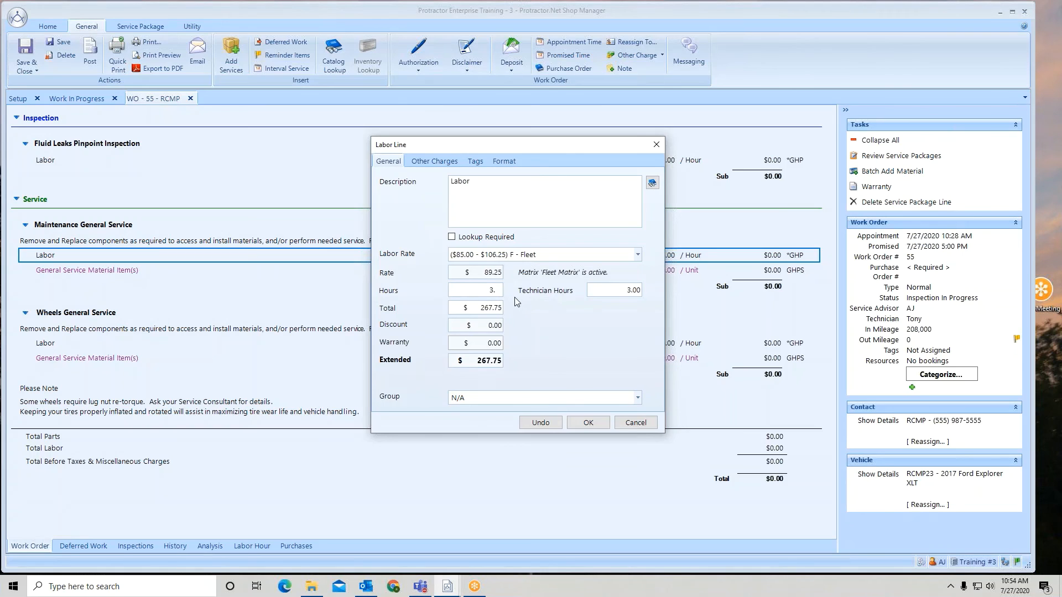
{"action": "type", "text": "."}
{"action": "key", "text": "BackSpace"}
{"action": "type", "text": "."}
{"action": "left_click_drag", "start_coordinate": [486, 291], "coordinate": [520, 295]}
{"action": "type", "text": "6"}
Step: Set the Maintenance General Service labor to 10 hours and confirm the labor line
{"action": "left_click_drag", "start_coordinate": [483, 291], "coordinate": [542, 297]}
{"action": "type", "text": "10"}
{"action": "left_click", "coordinate": [588, 422]}
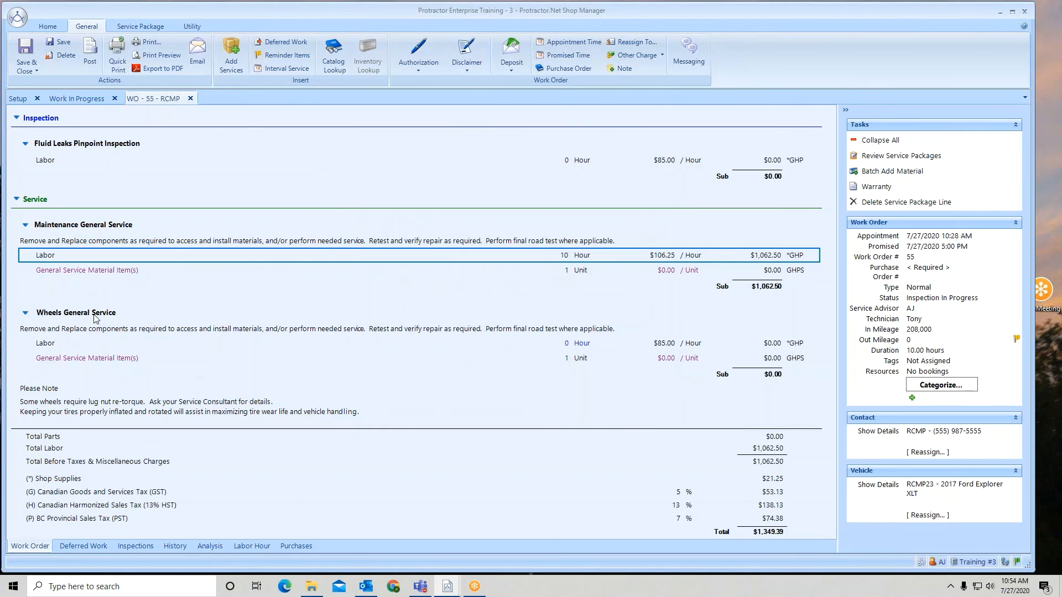
Step: Open the Wheels General Service labor line, set it to 10 hours and confirm
{"action": "left_click", "coordinate": [53, 346]}
{"action": "double_click", "coordinate": [54, 345]}
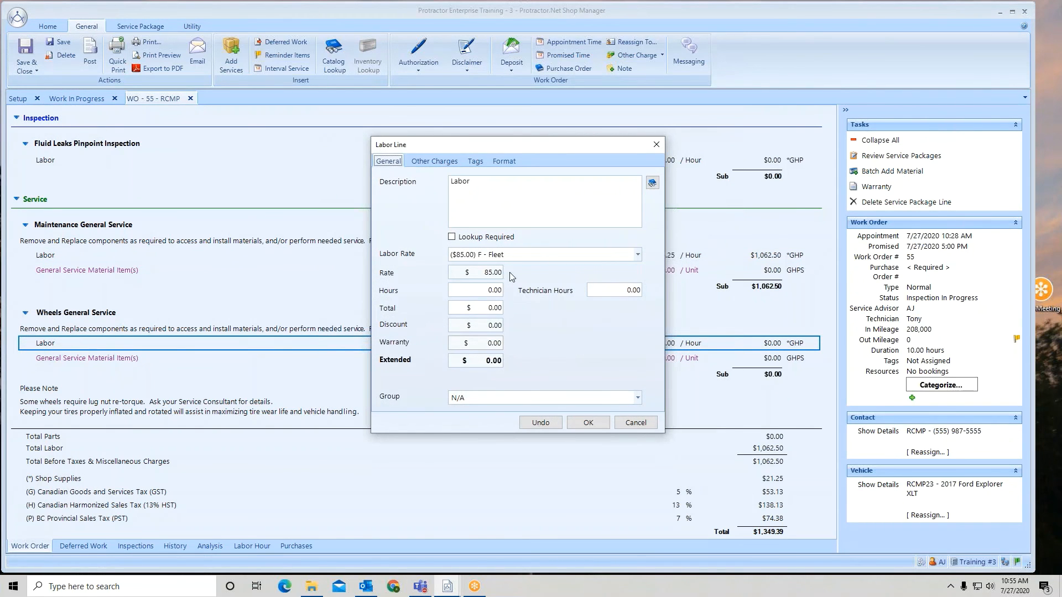
{"action": "left_click", "coordinate": [467, 292]}
{"action": "type", "text": "10"}
{"action": "left_click", "coordinate": [599, 423]}
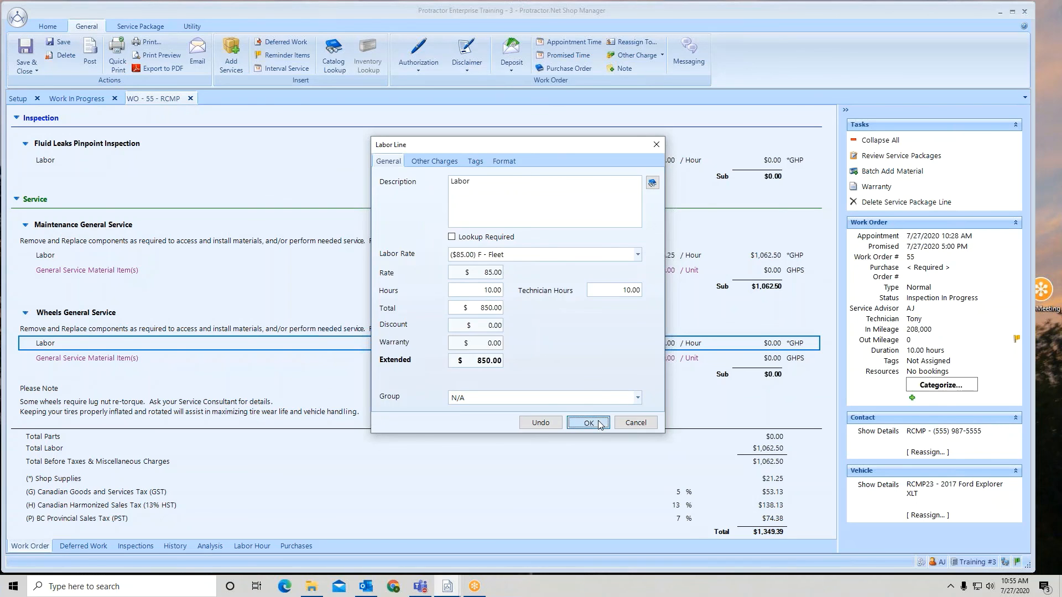